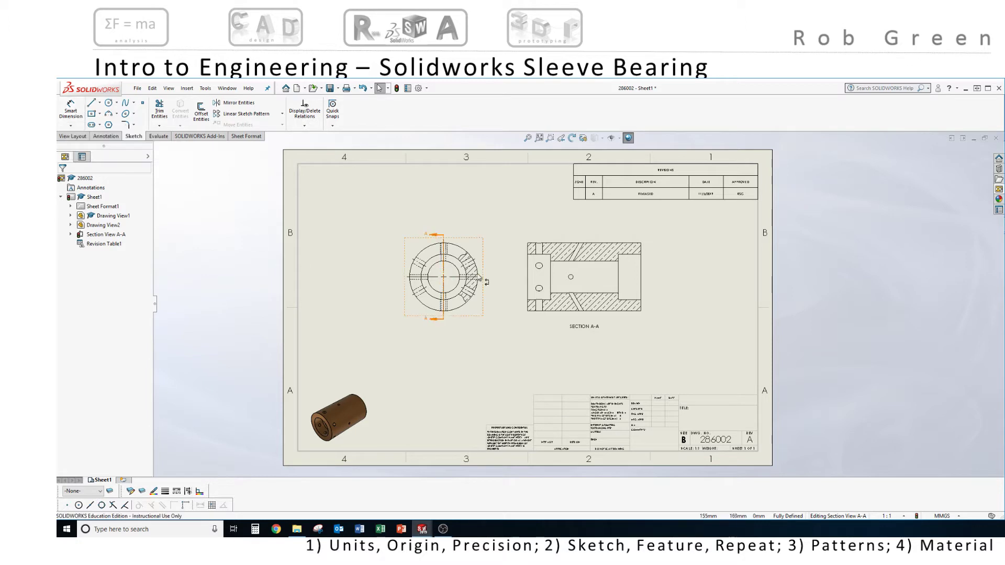
- Dimension the circular view's inner bore as Ø28.10, set to two-decimal (.12) precision
left_click(71, 110)
scroll(426, 310, "down", 4)
mouse_move(471, 314)
middle_mouse_down()
mouse_move(335, 330)
mouse_move(321, 303)
middle_mouse_up()
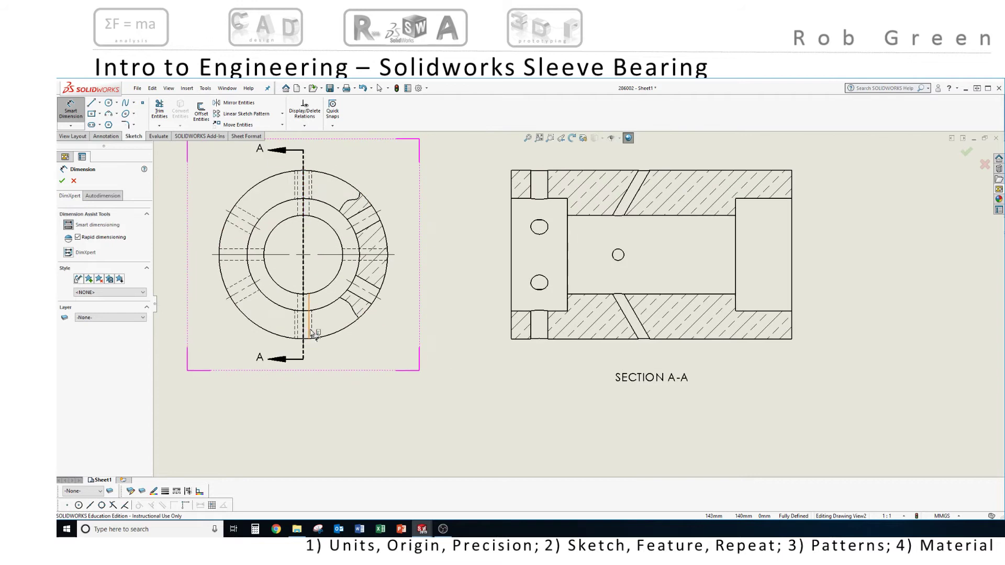
left_click(325, 290)
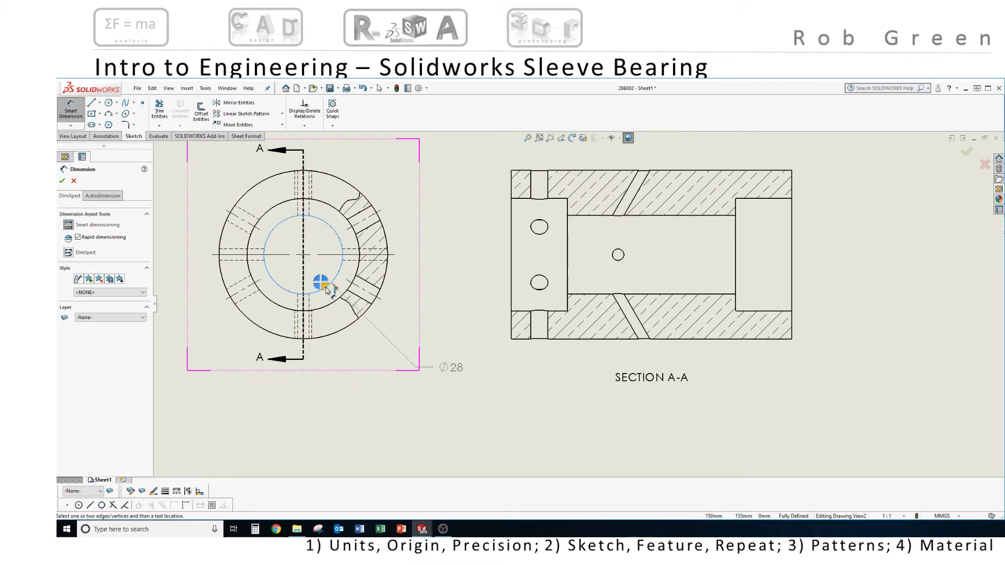
left_click(409, 399)
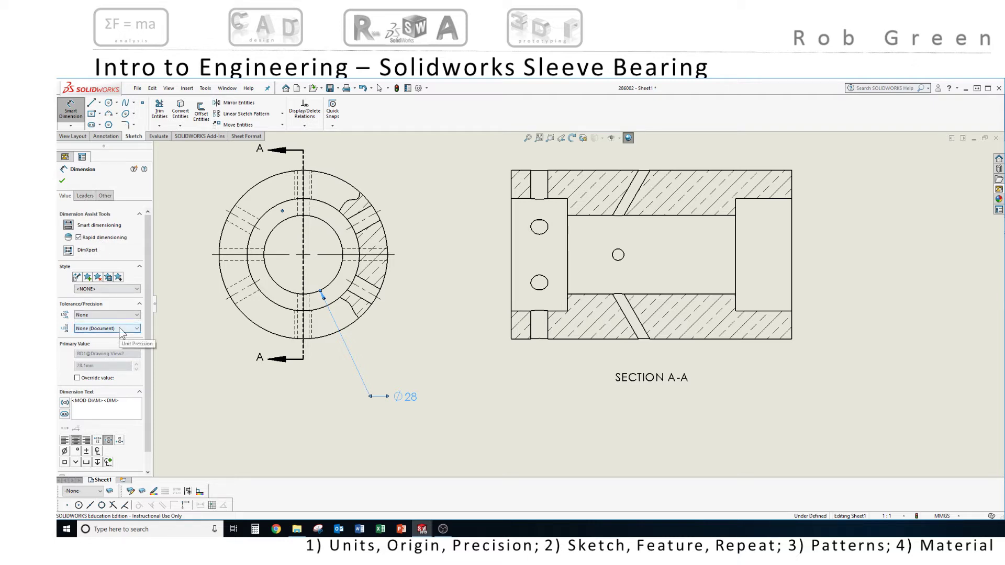
left_click(121, 330)
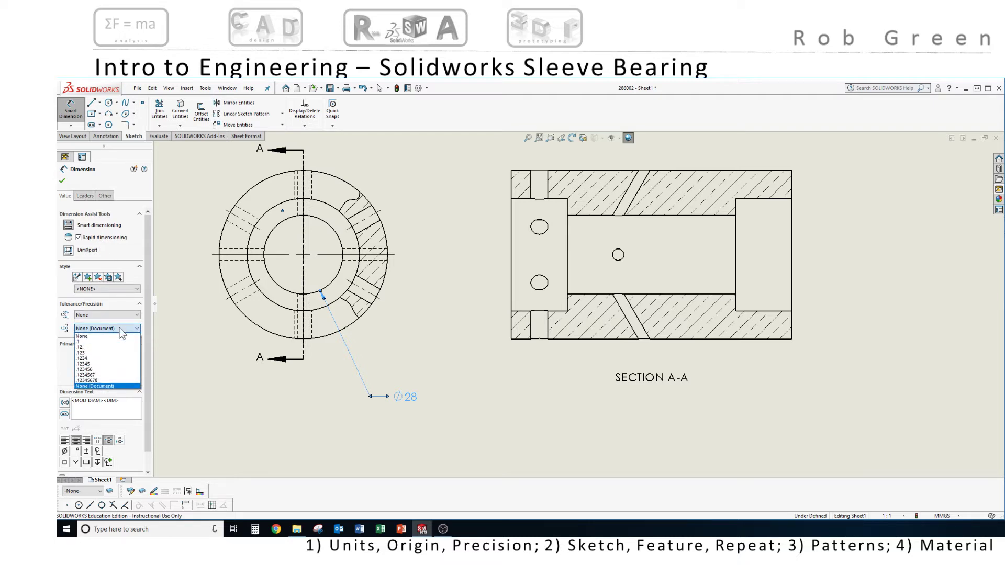
left_click(78, 347)
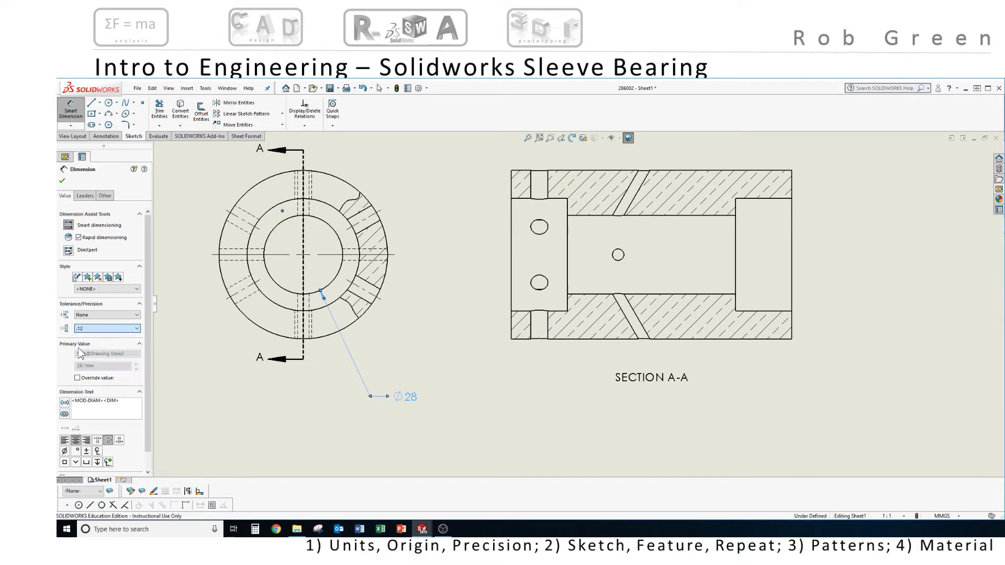
left_click(85, 196)
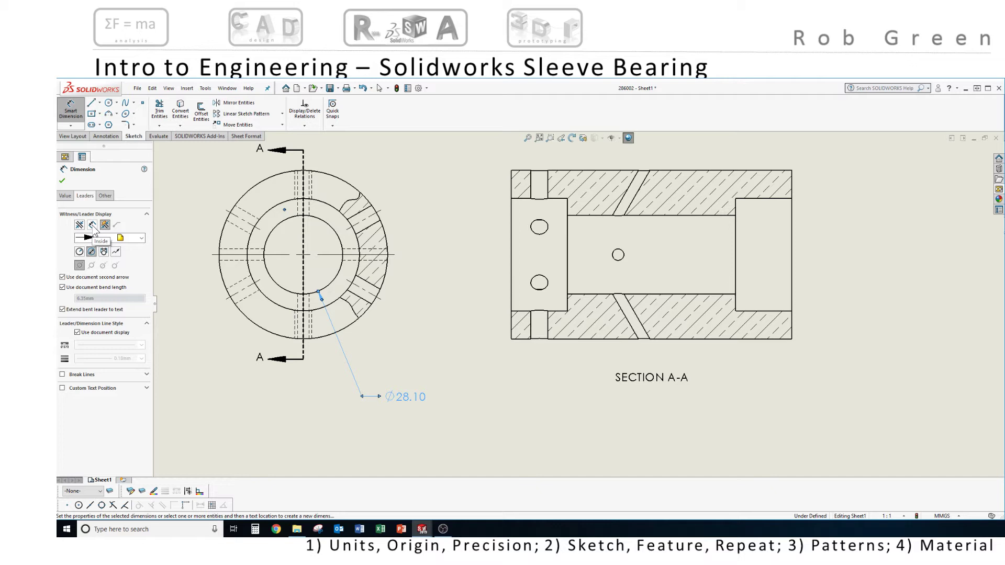
left_click(62, 180)
- Dimension the small radial hole as Ø6 across its two edges, placed above the circular view
middle_click_drag(305, 269, 330, 358)
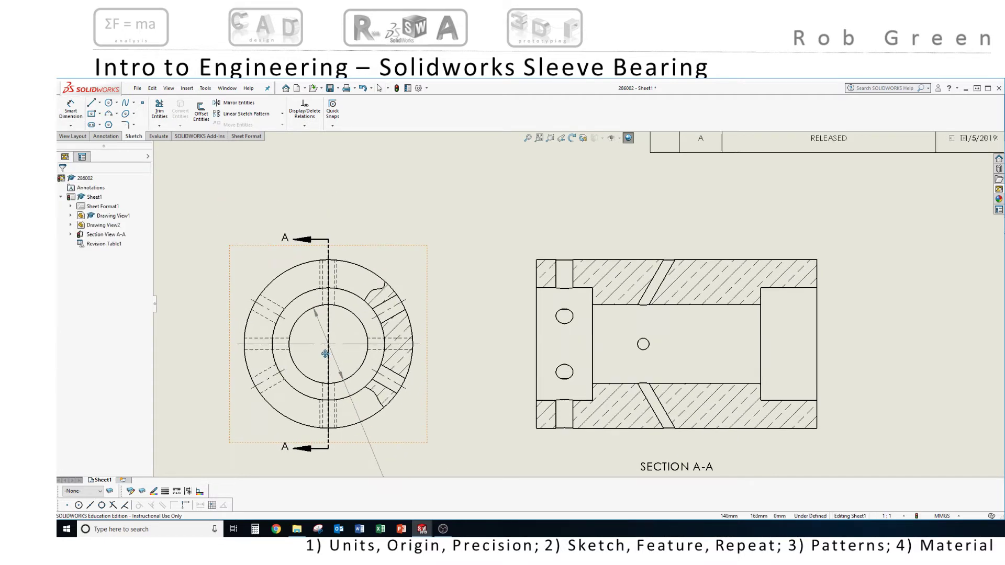
left_click(71, 110)
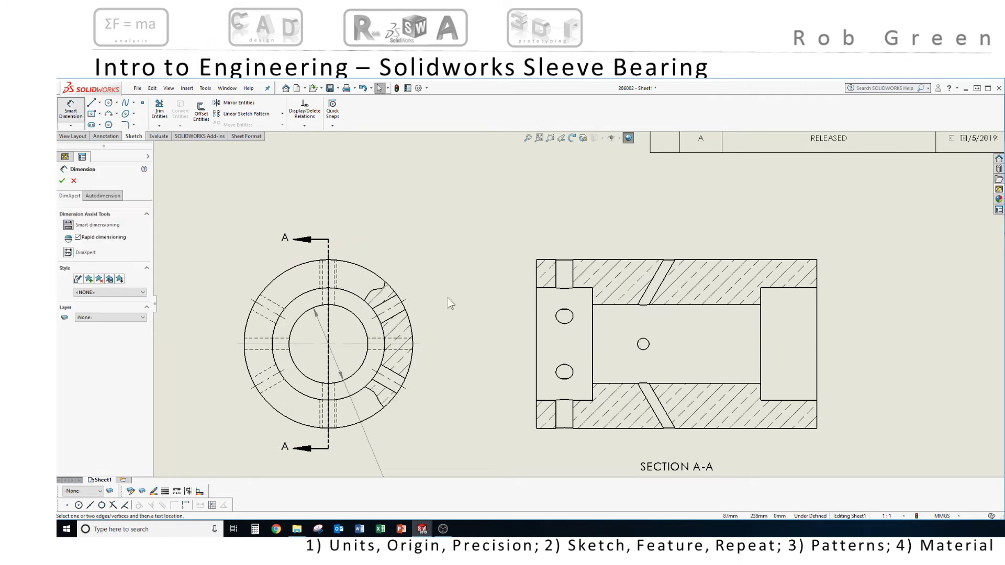
scroll(413, 302, "down", 3)
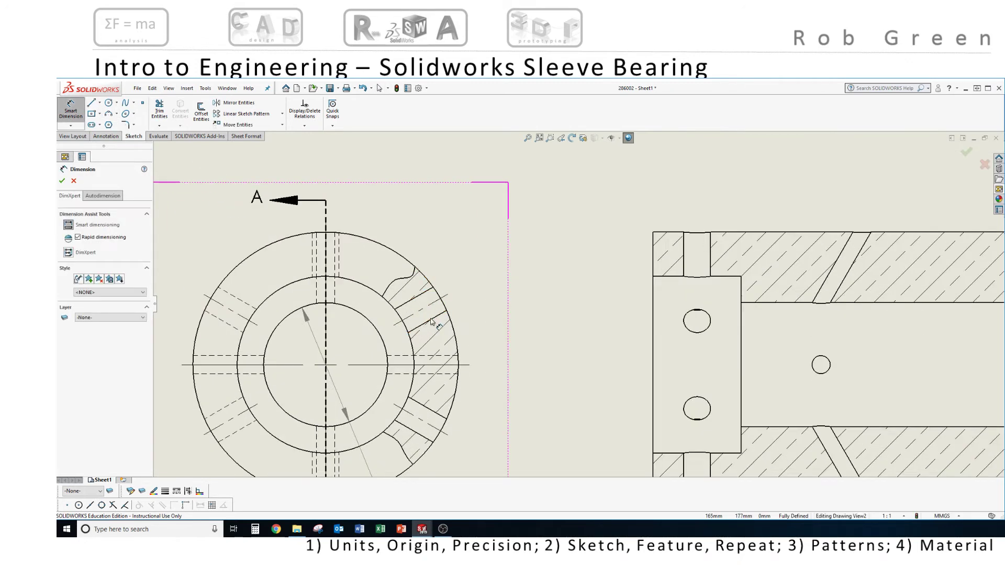
left_click(432, 323)
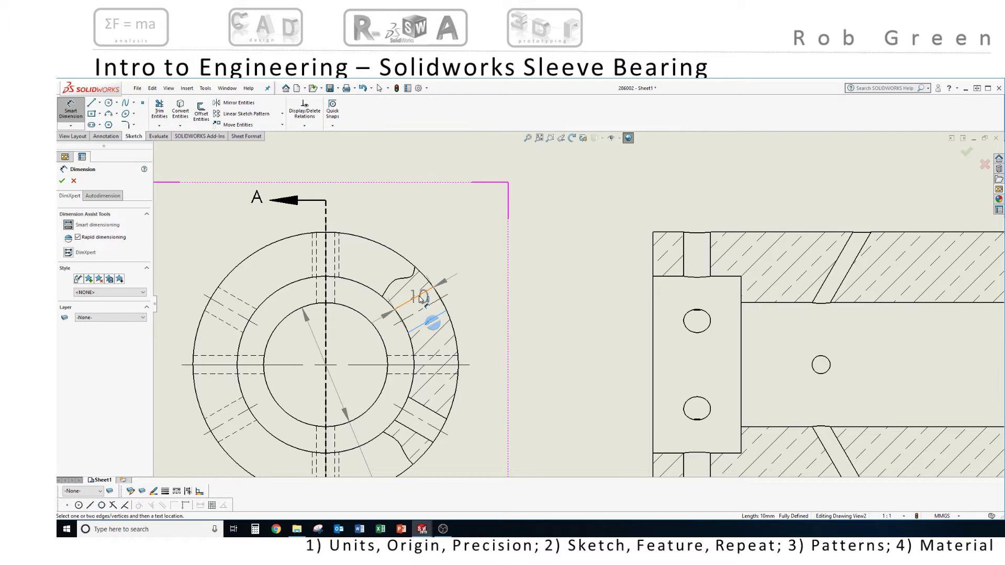
left_click(421, 296)
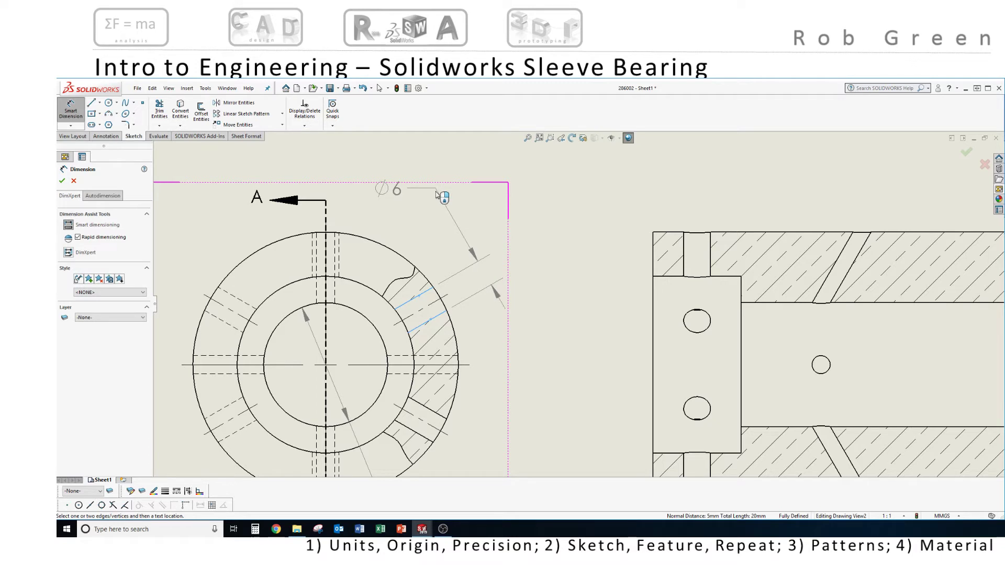
scroll(438, 194, "up", 3)
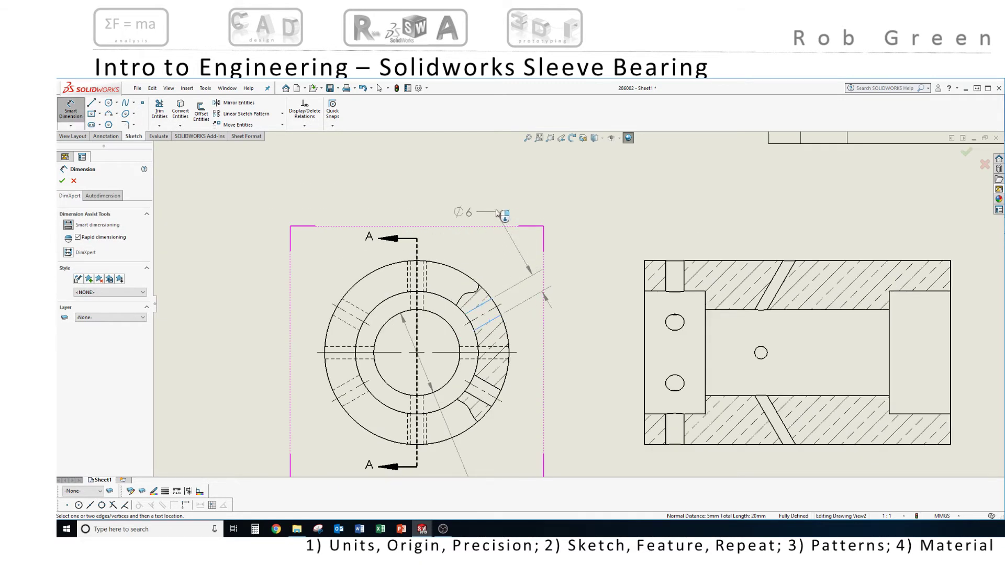
left_click(496, 212)
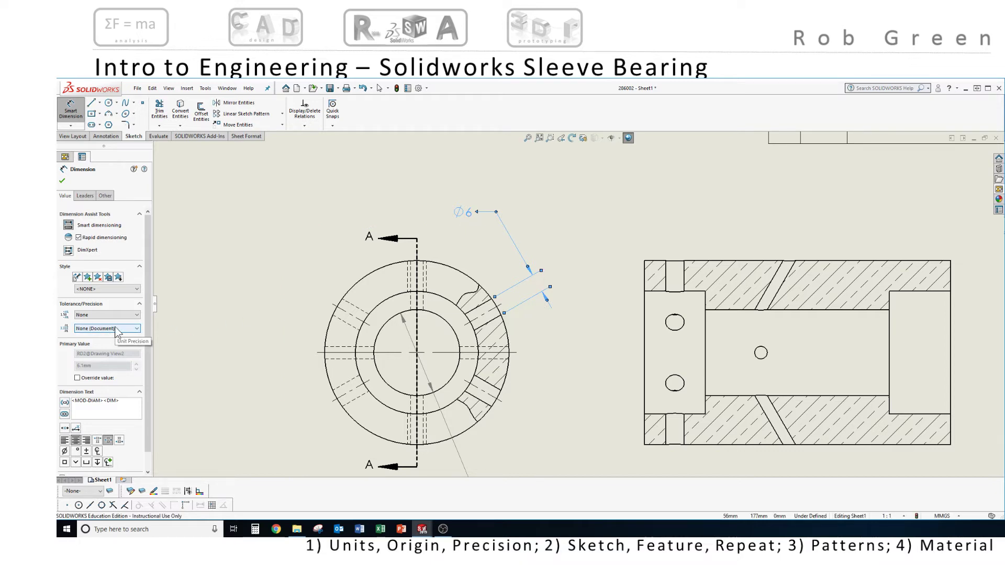
- Give the Ø6 hole dimension a bilateral +0.2/0.0 tolerance at one-decimal precision
left_click(116, 315)
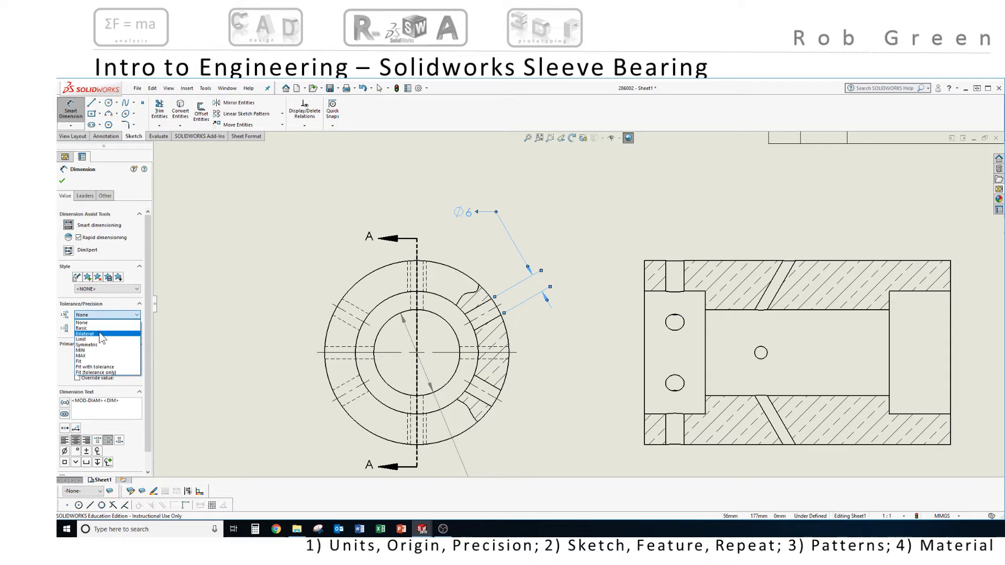
left_click(102, 334)
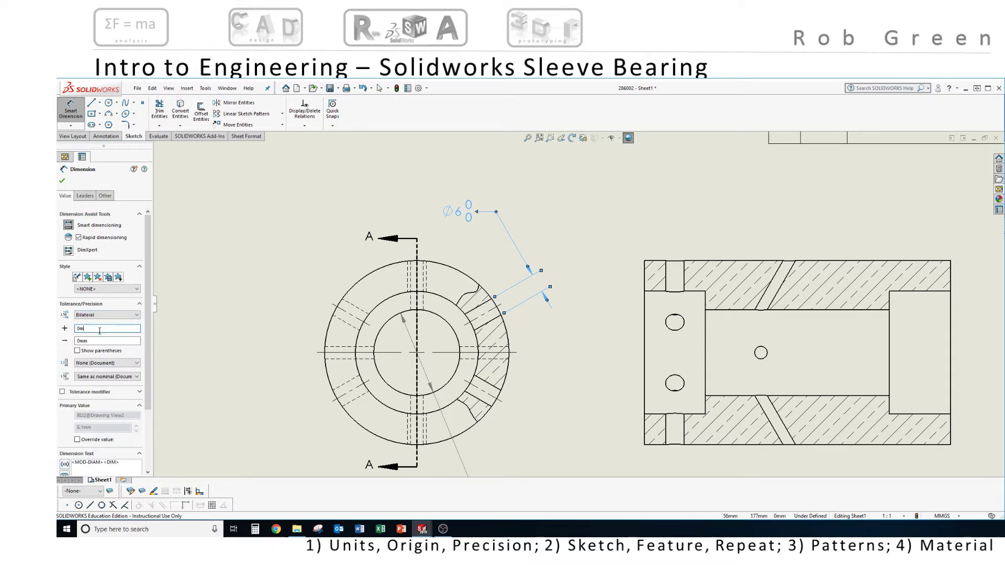
key("BackSpace")
key("BackSpace")
type(".2")
left_click(112, 340)
type(".0")
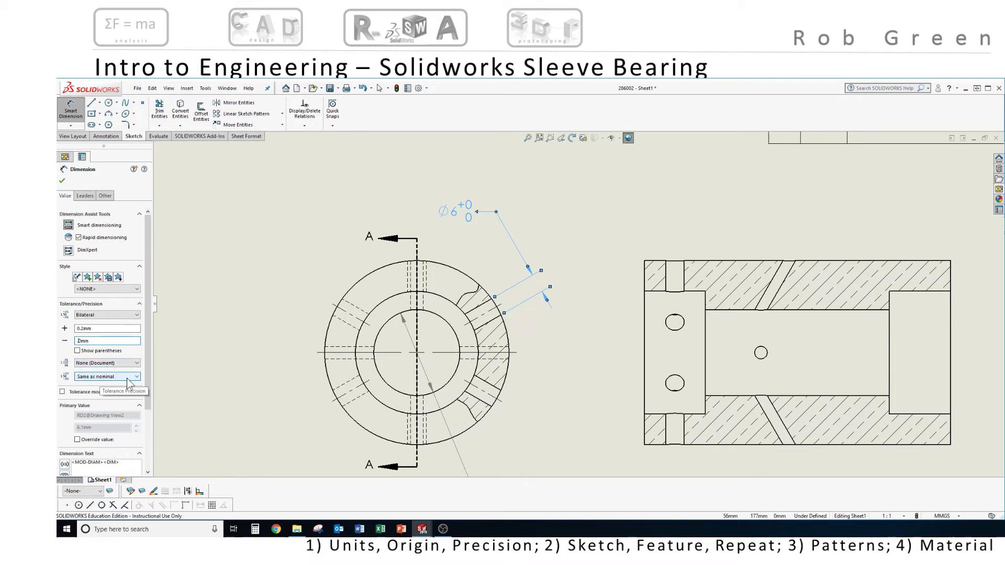
left_click(127, 377)
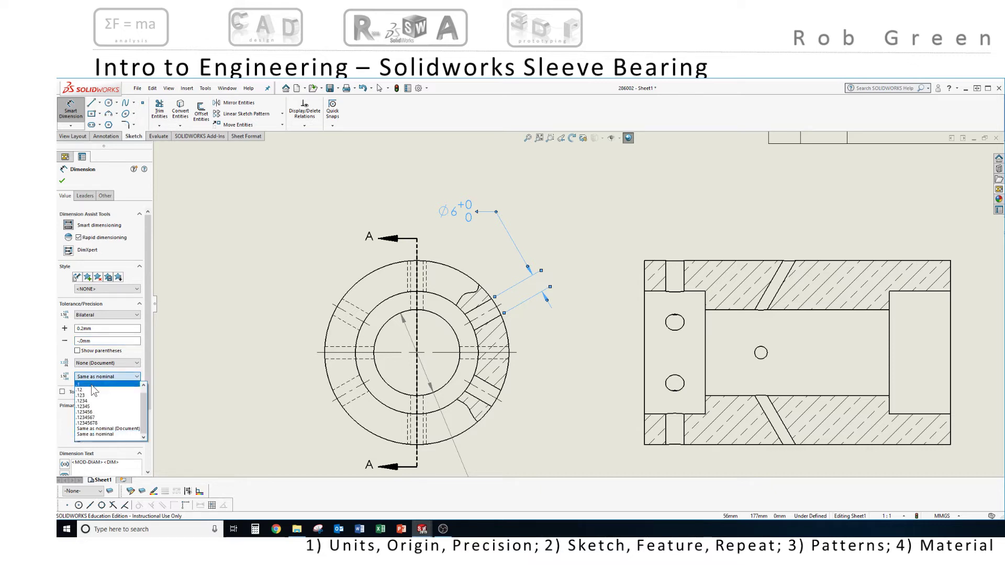
left_click(92, 386)
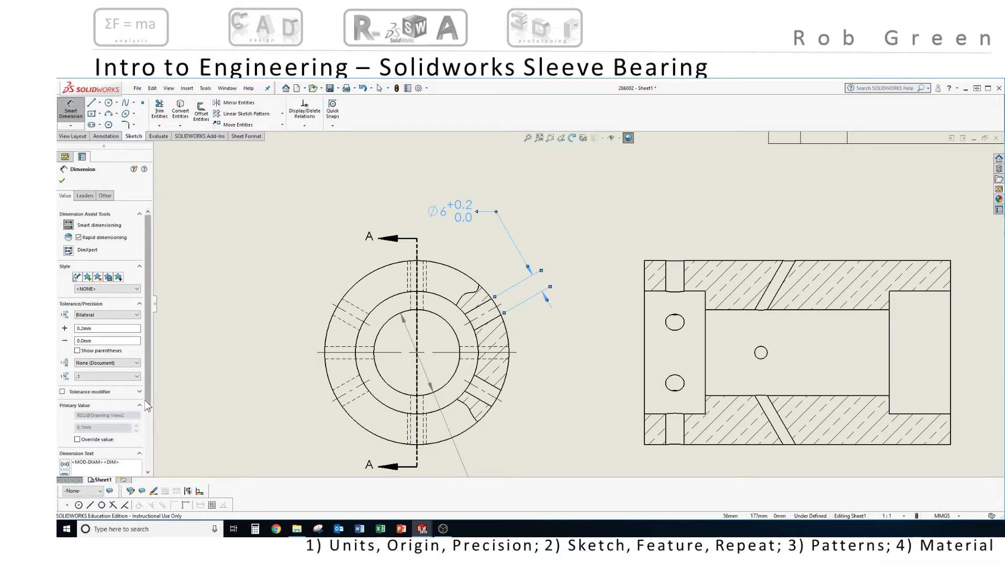
- Add the 6X prefix to the Ø6 hole dimension text and accept it
scroll(105, 409, "down", 3)
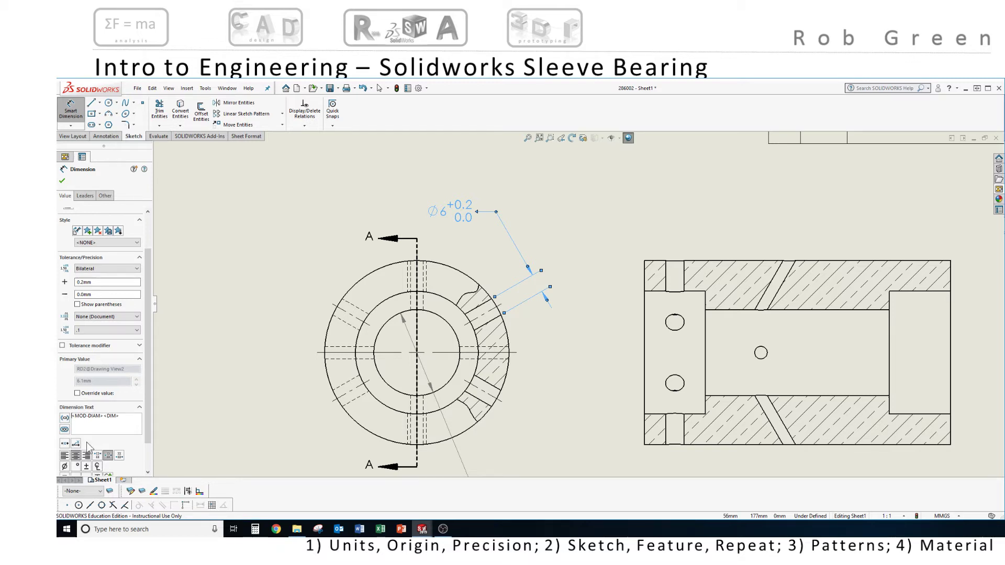
type("6X")
left_click(62, 182)
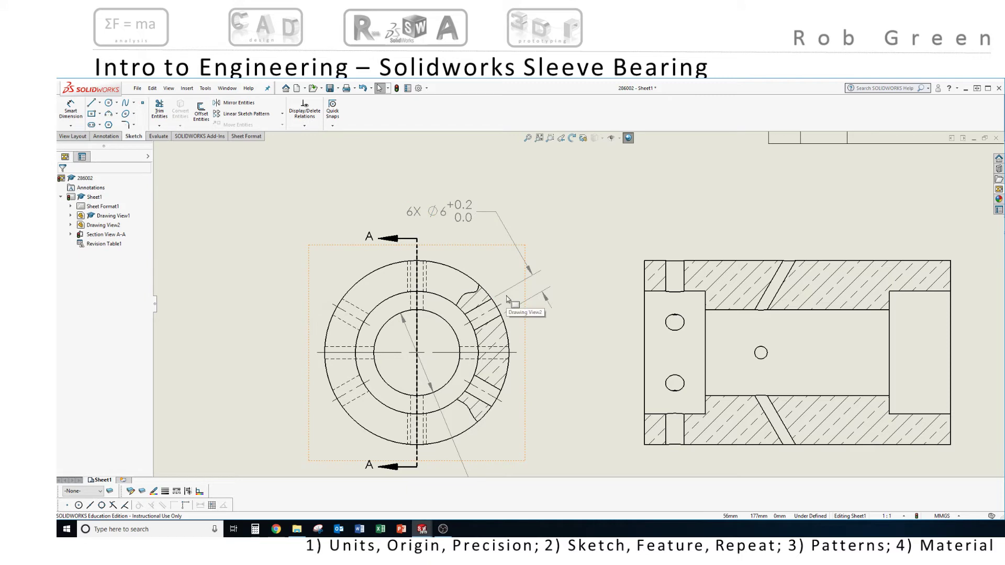
middle_click_drag(529, 301, 532, 263)
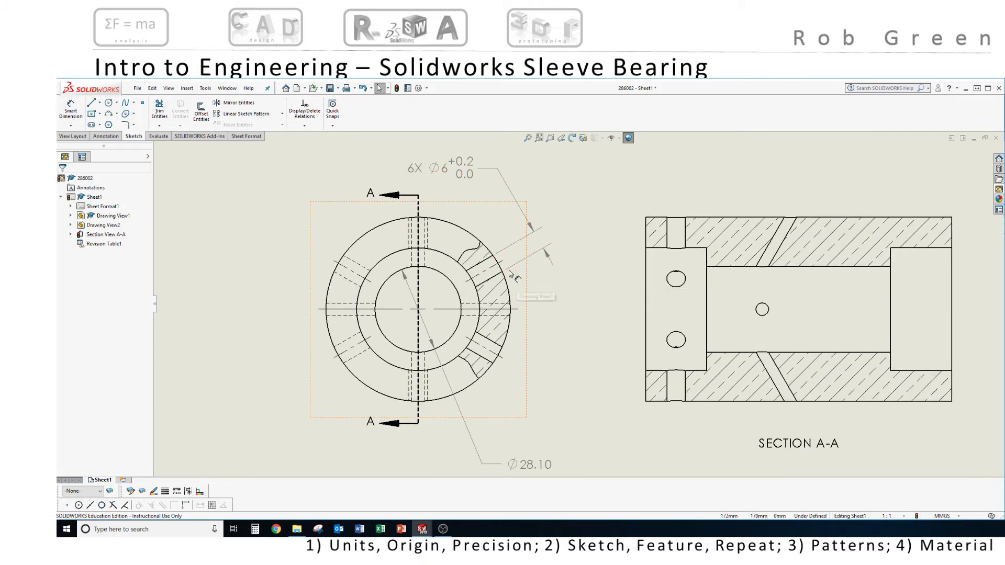
- Dimension the 60° angle between two radial holes and prefix it with 6X
left_click(71, 109)
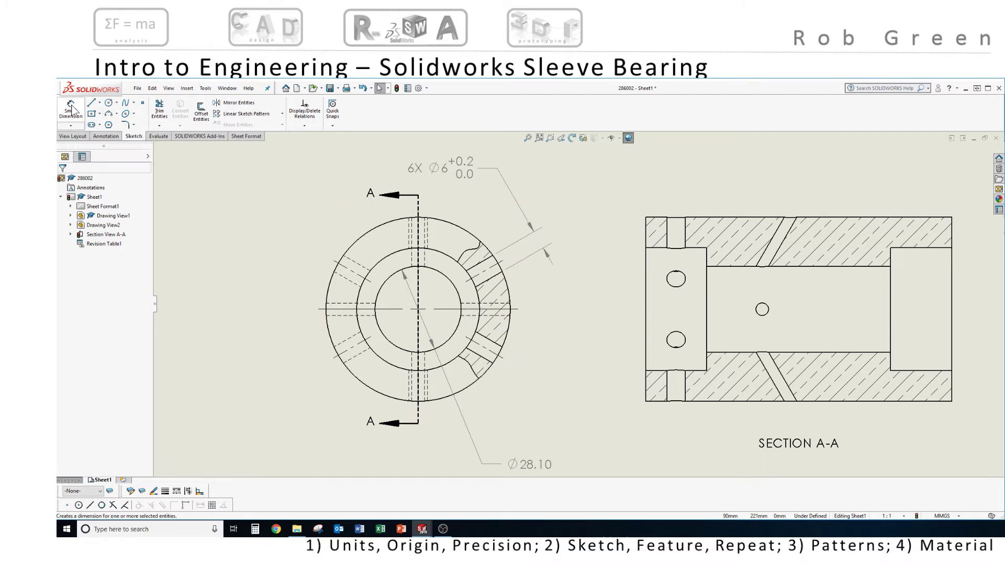
left_click(494, 269)
left_click(487, 350)
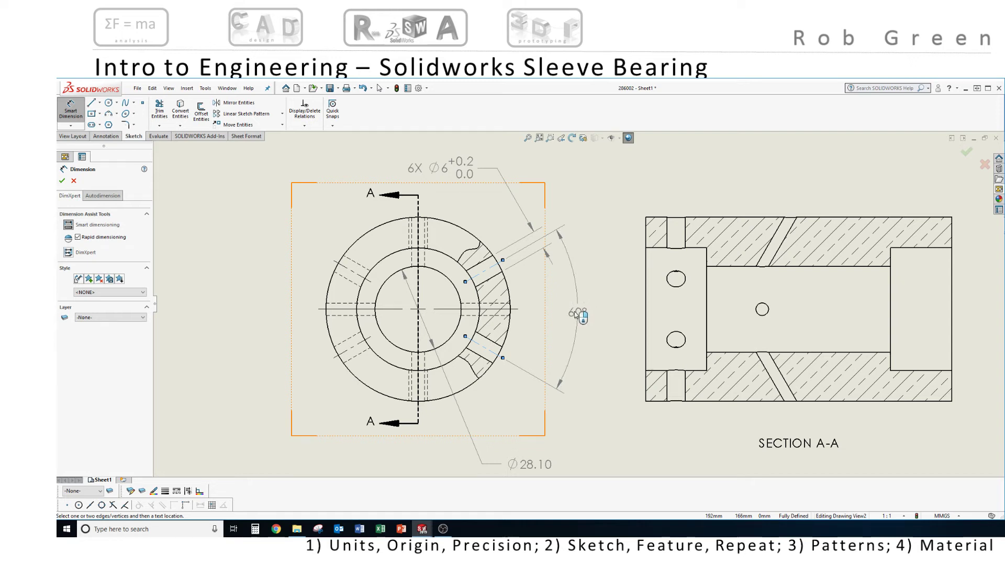
left_click(578, 313)
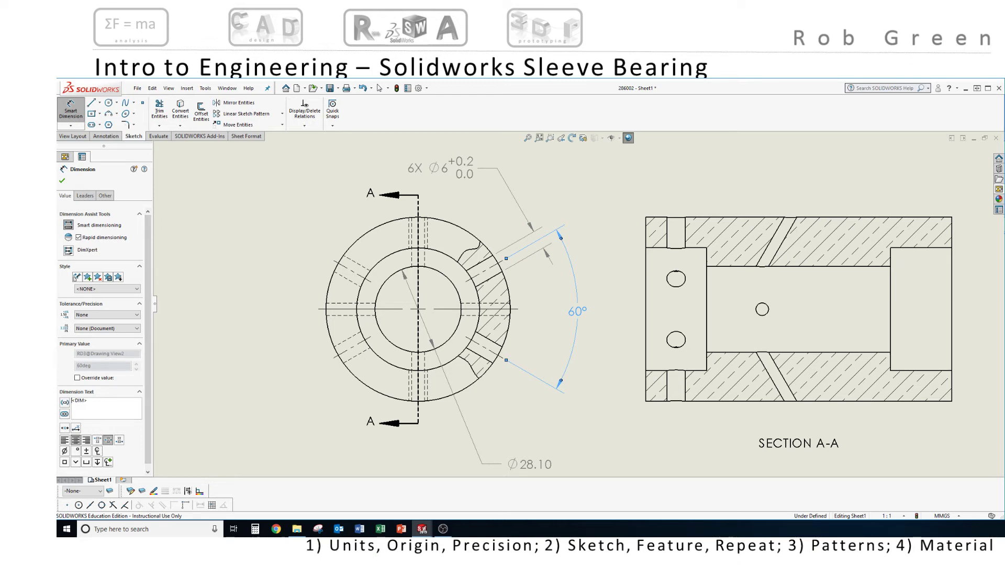
type("6X")
left_click(62, 180)
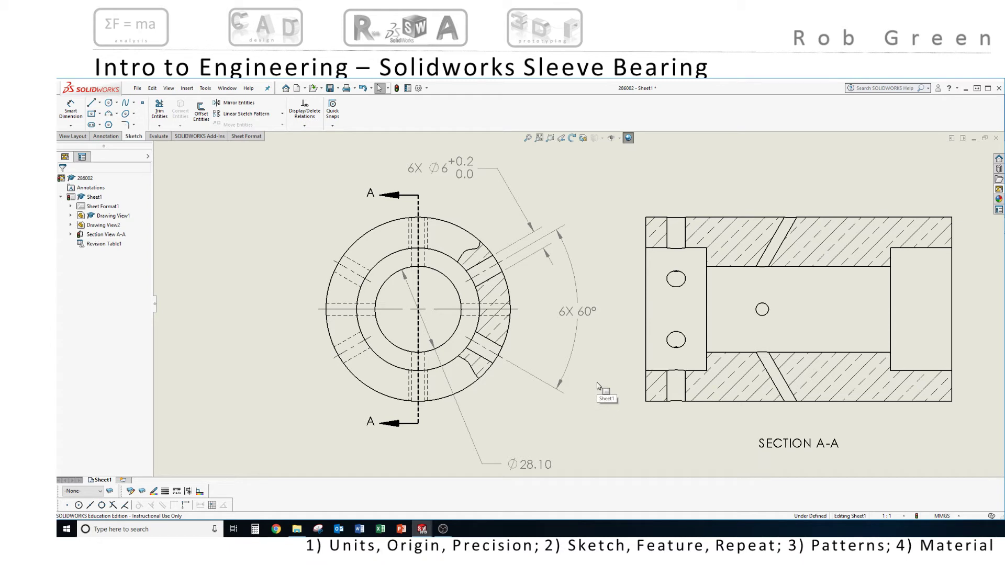
scroll(597, 386, "up", 4)
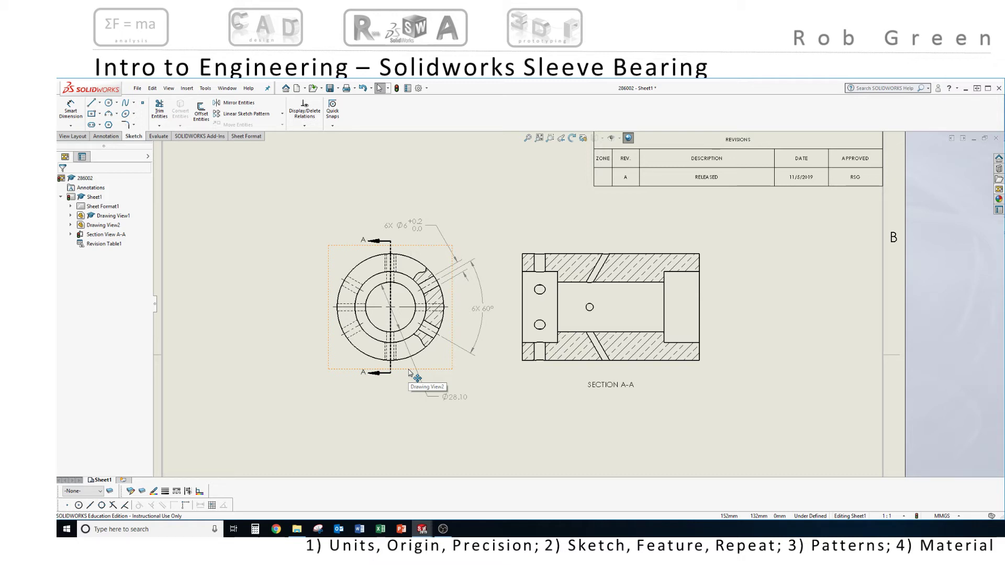
- Drag the circular view left and lower on the sheet, with Section A-A following
left_click(410, 373)
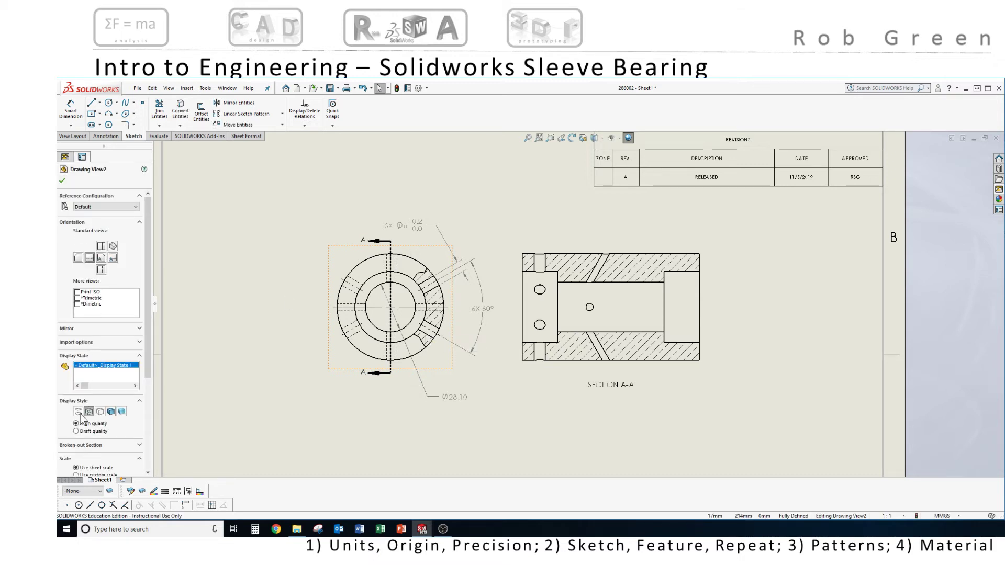
left_click_drag(408, 377, 325, 377)
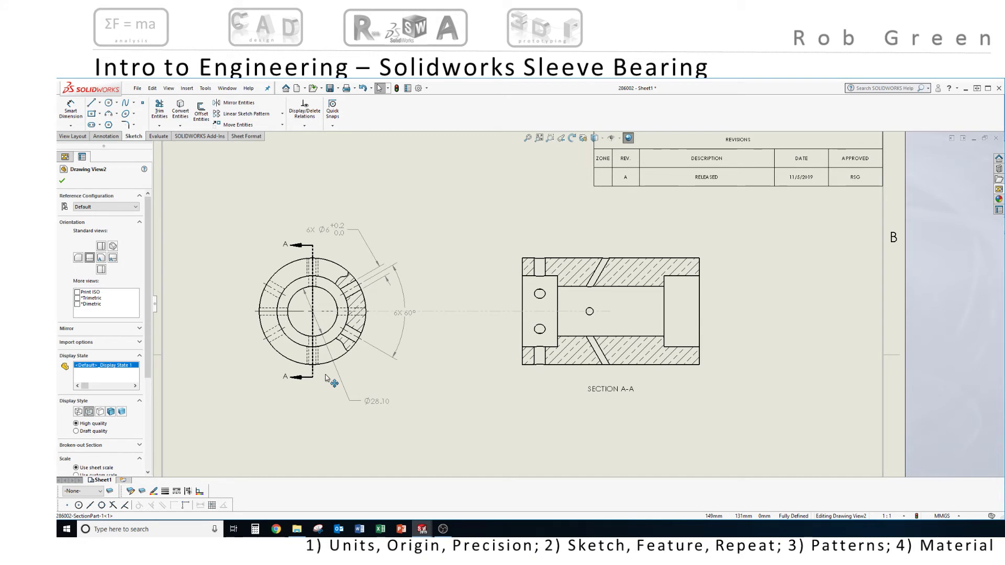
mouse_move(326, 378)
left_mouse_down()
mouse_move(346, 417)
mouse_move(348, 406)
mouse_move(318, 391)
mouse_move(325, 331)
mouse_move(312, 414)
left_mouse_up()
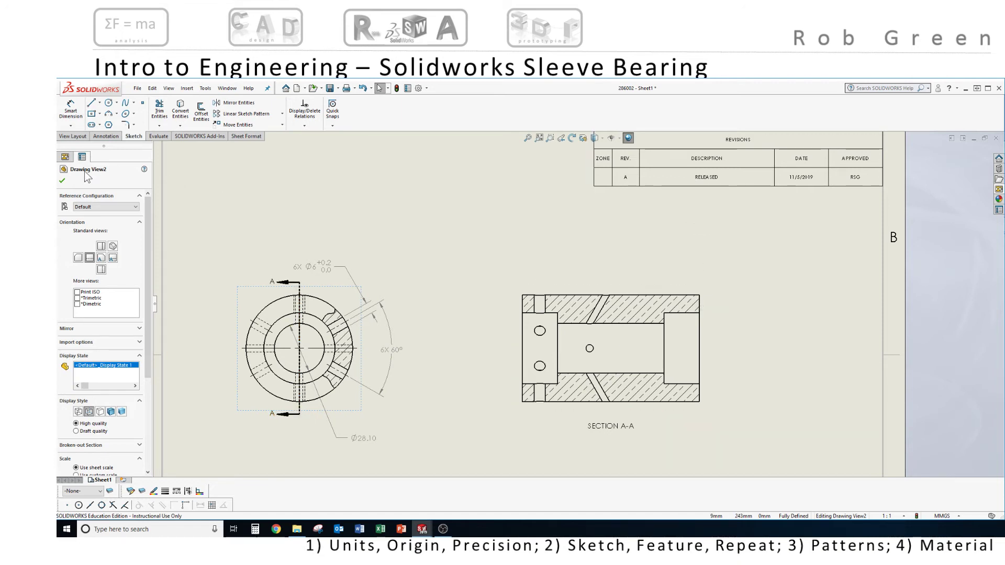
left_click(62, 182)
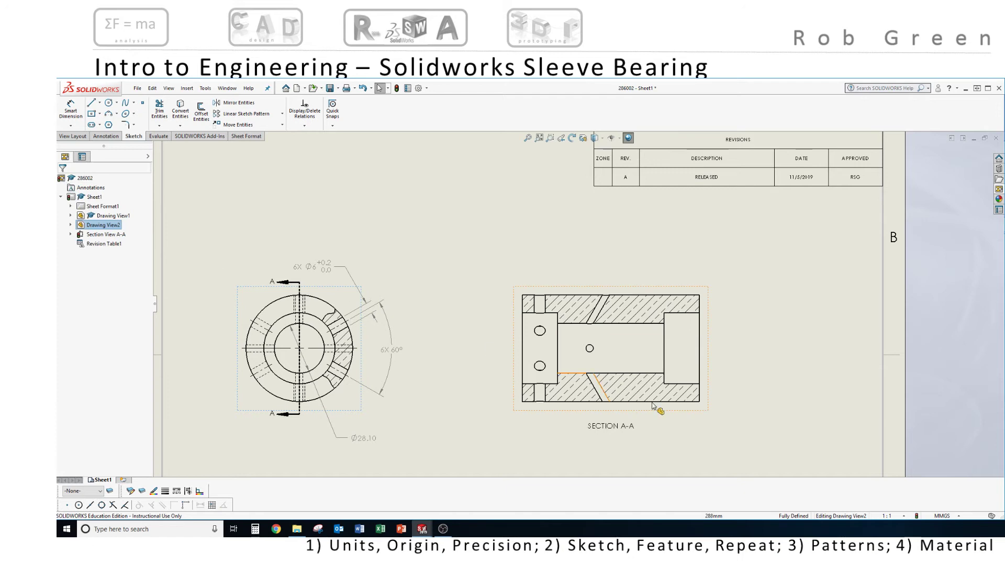
- Drag the SECTION A-A label lower beneath the section view and centre the section on screen
left_click_drag(620, 426, 615, 451)
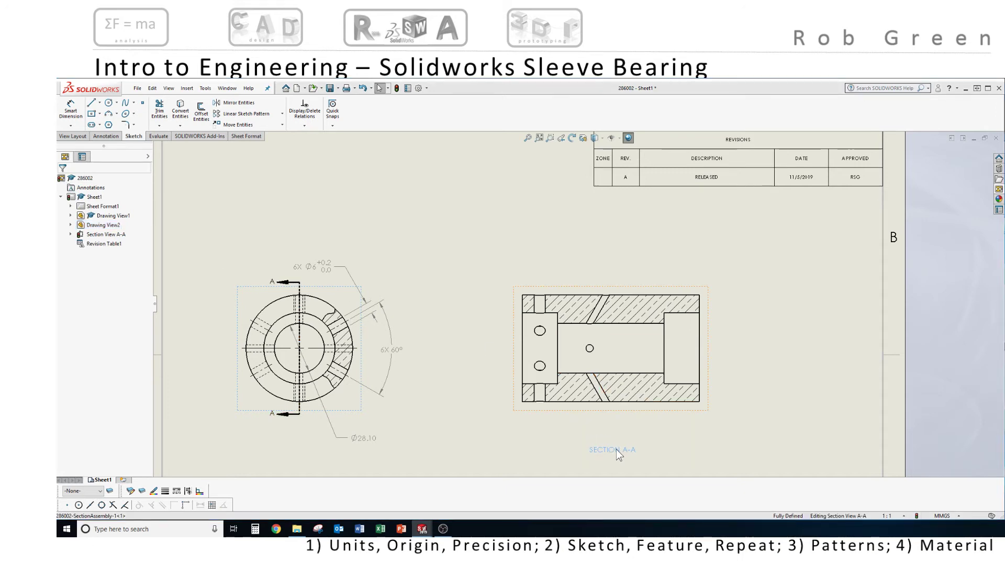
left_click(615, 450)
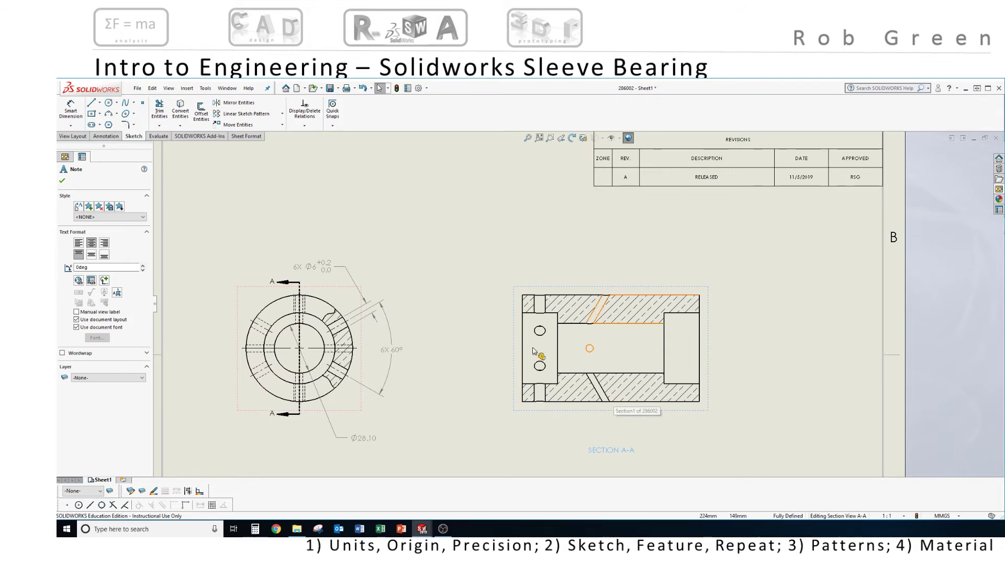
scroll(621, 366, "down", 3)
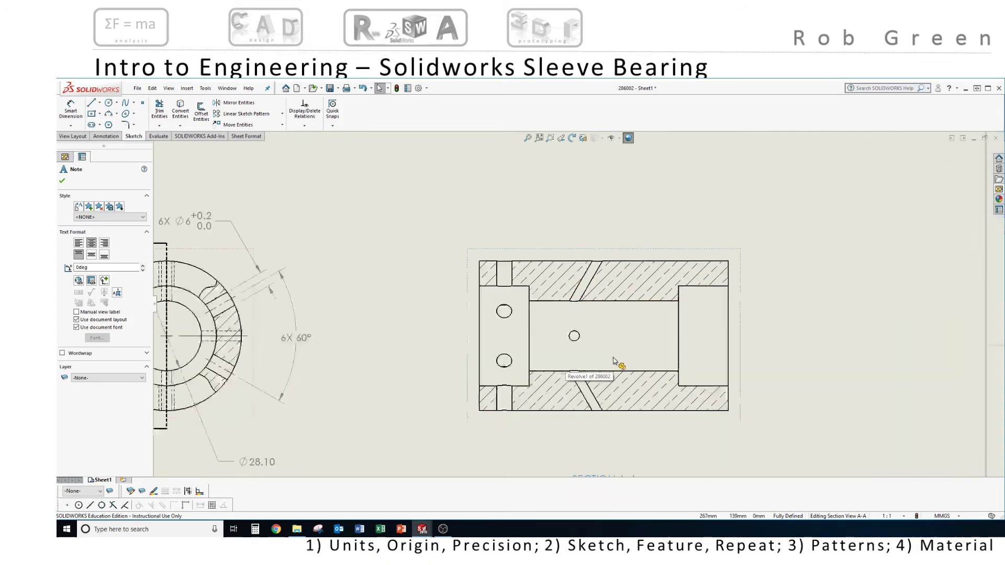
middle_click_drag(581, 340, 566, 344)
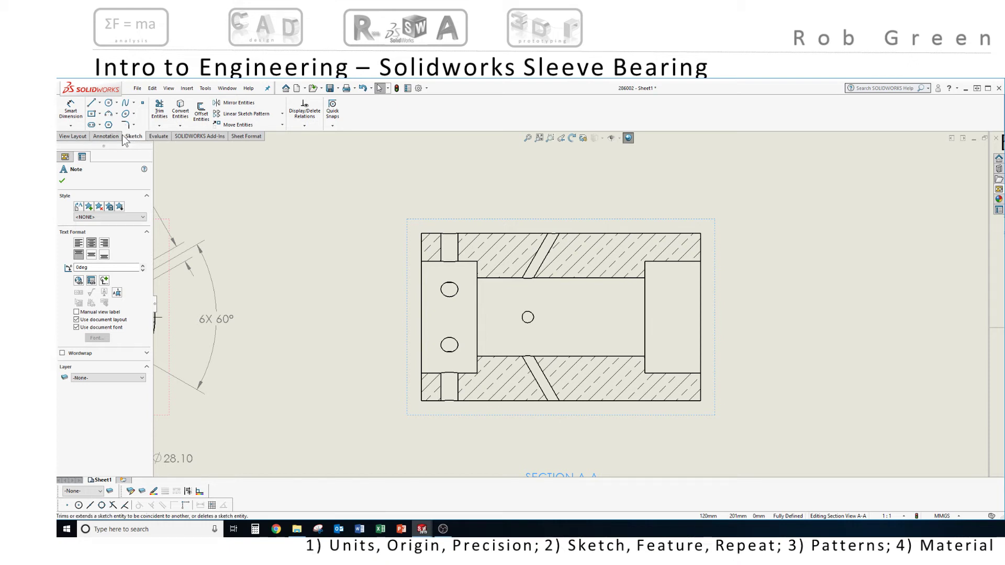
- Add centerlines to Section A-A for the bore, the upper-left hole and the slanted passage
left_click(106, 136)
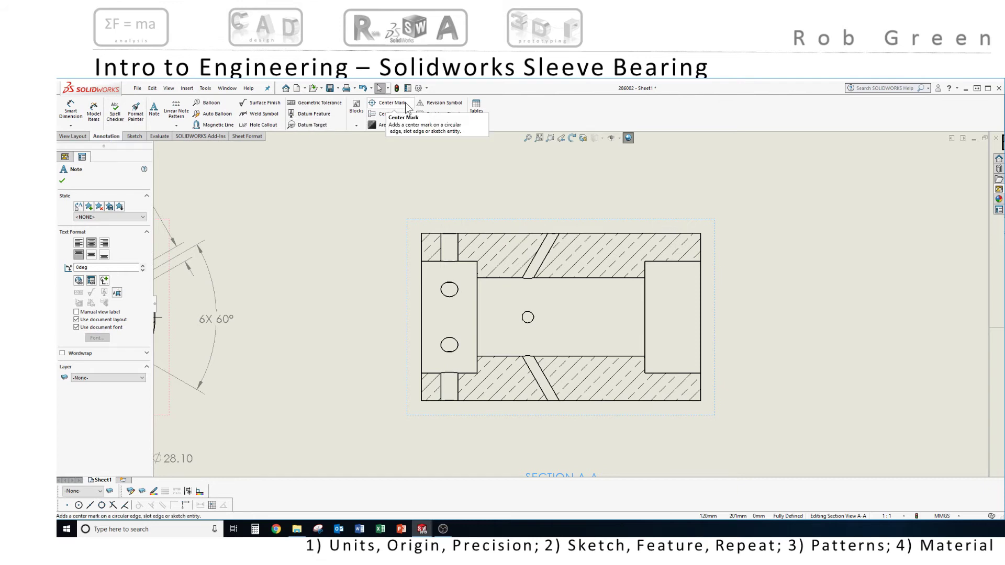
left_click(392, 114)
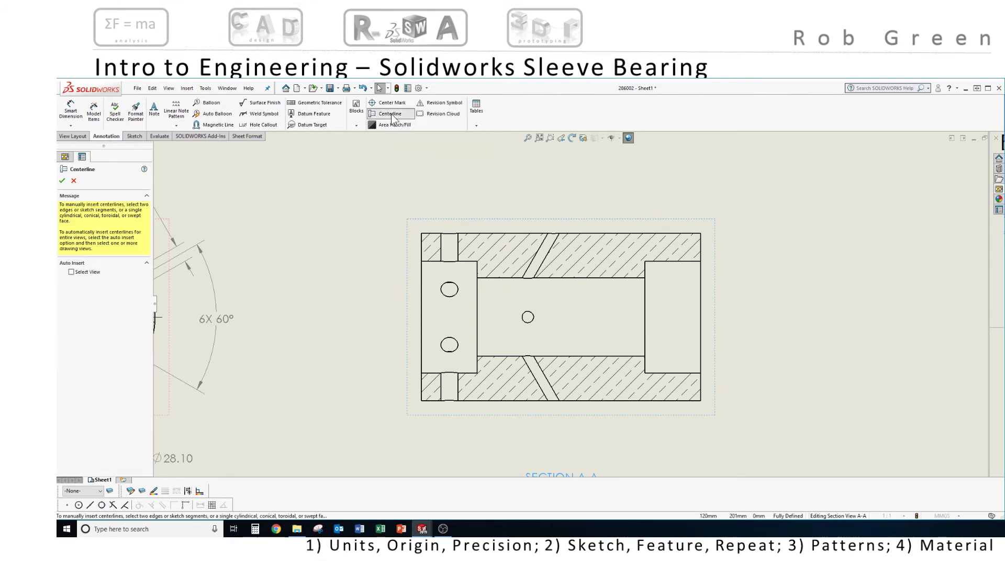
scroll(473, 310, "down", 2)
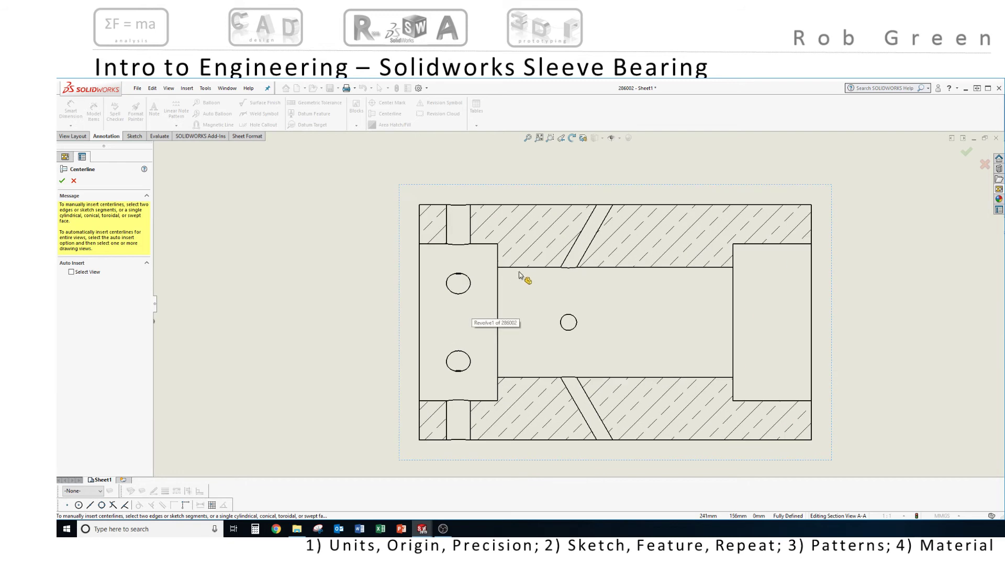
left_click(607, 268)
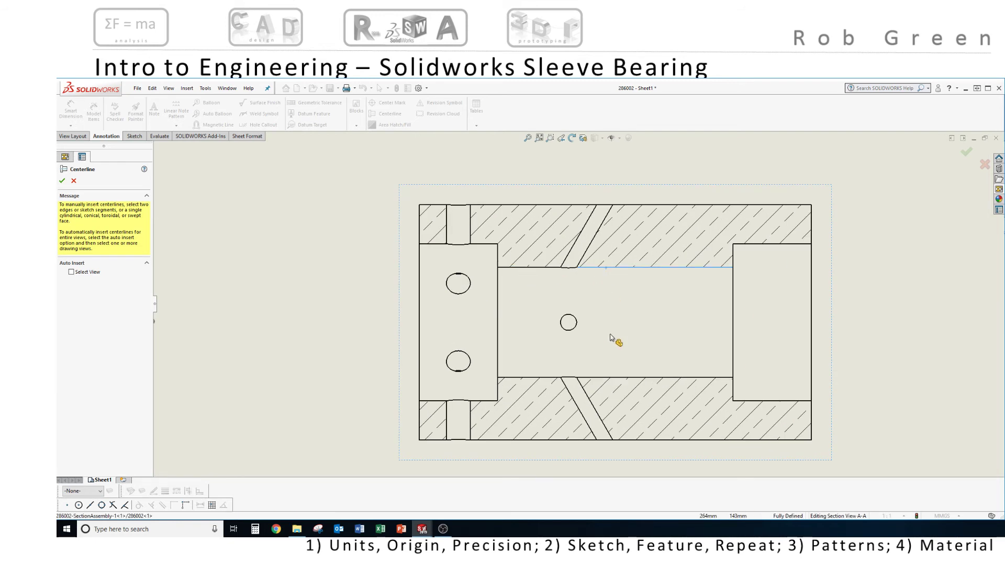
left_click(610, 377)
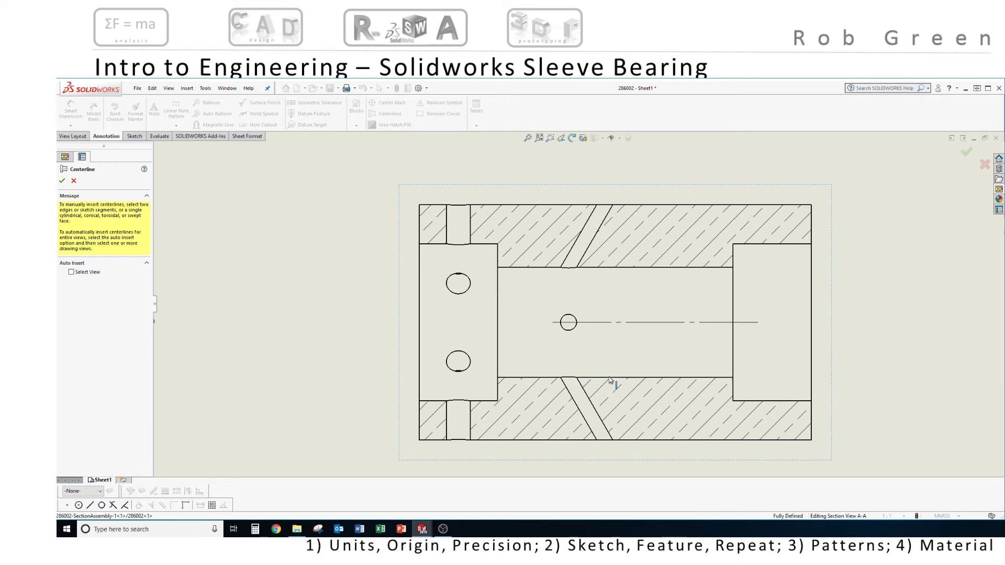
left_click(446, 223)
left_click(470, 225)
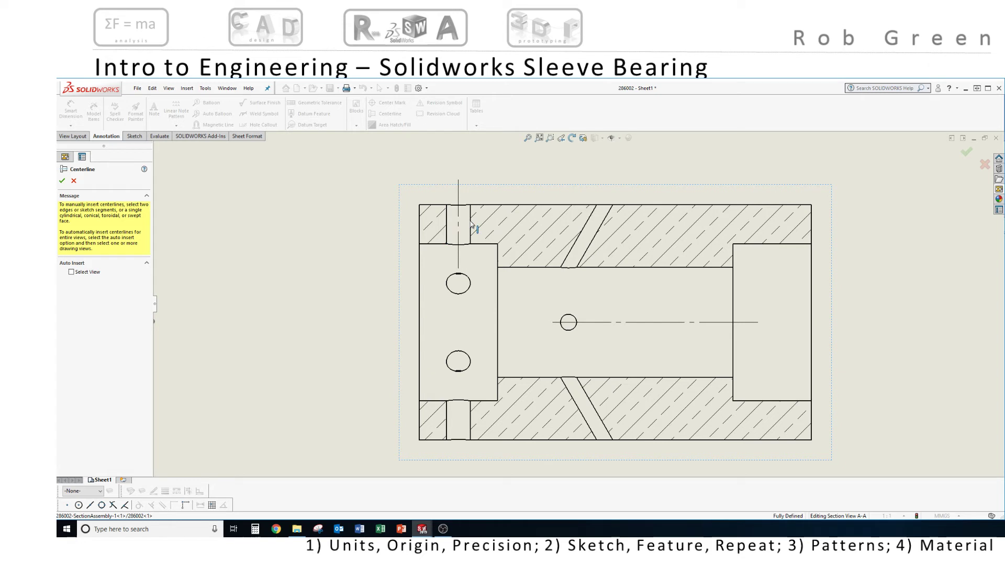
left_click(570, 252)
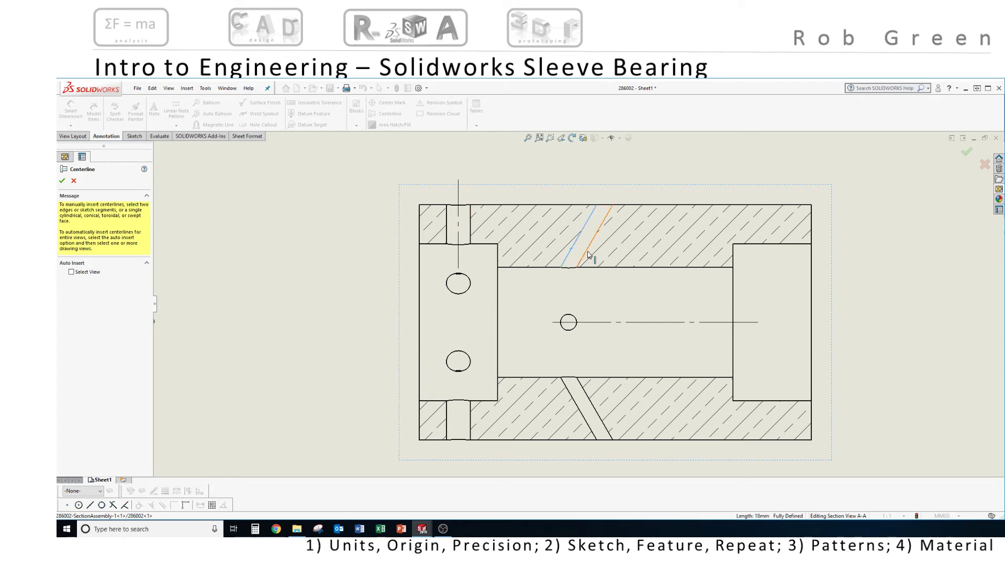
left_click(589, 254)
key("Escape")
- Extend the bore centerline past both part ends and stretch the slanted centerline down to the axis
left_click(592, 327)
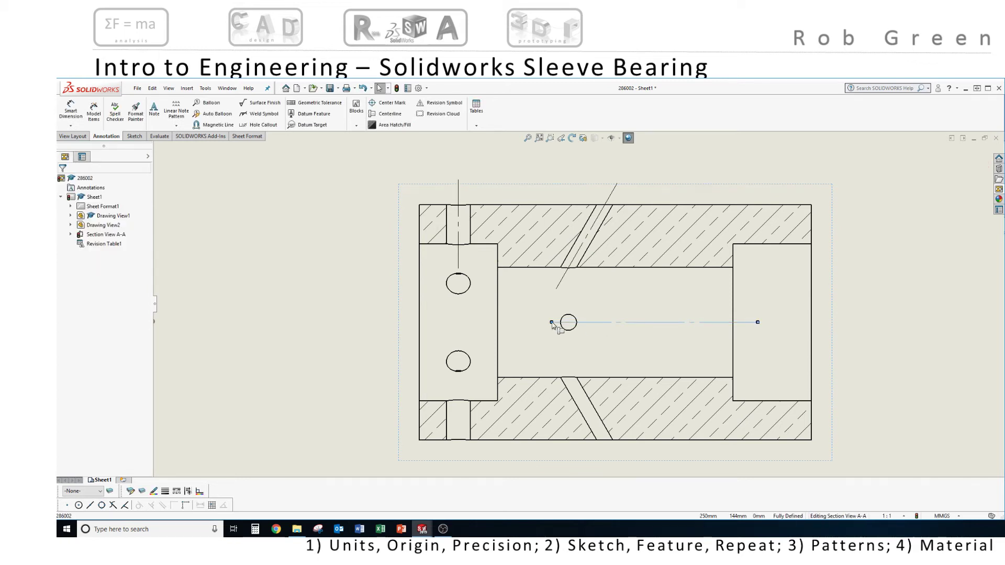
left_click_drag(552, 324, 401, 324)
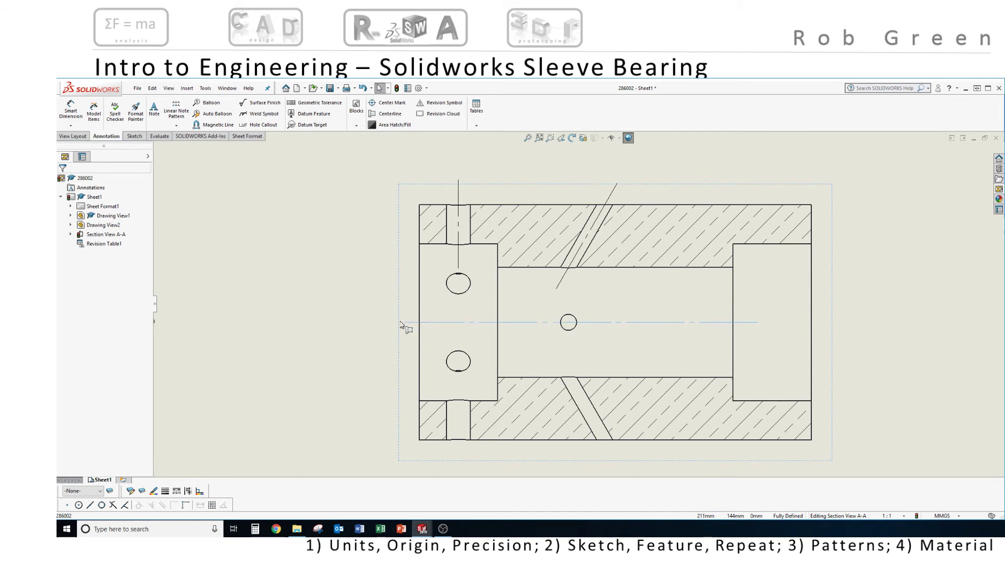
left_click_drag(758, 323, 822, 325)
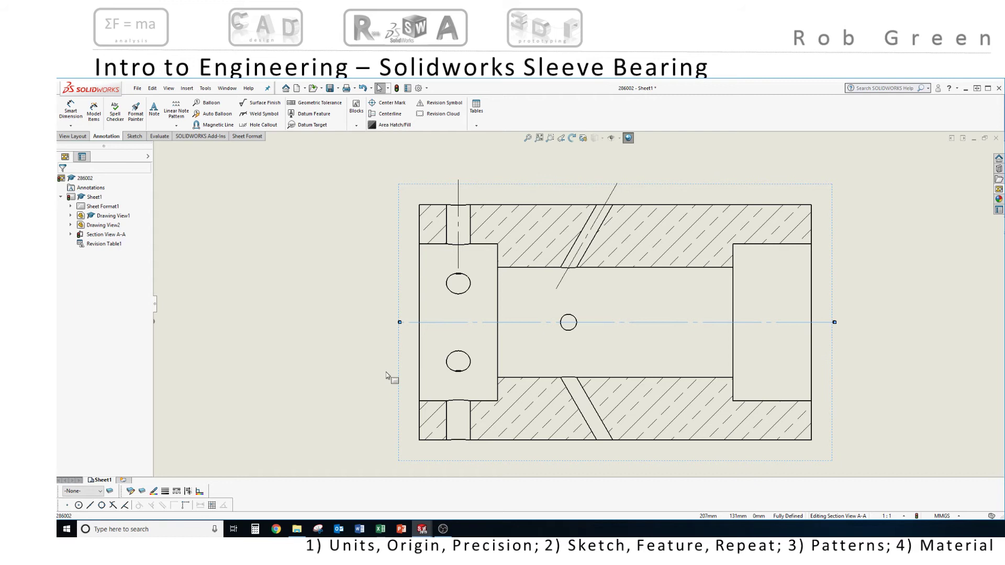
left_click(557, 288)
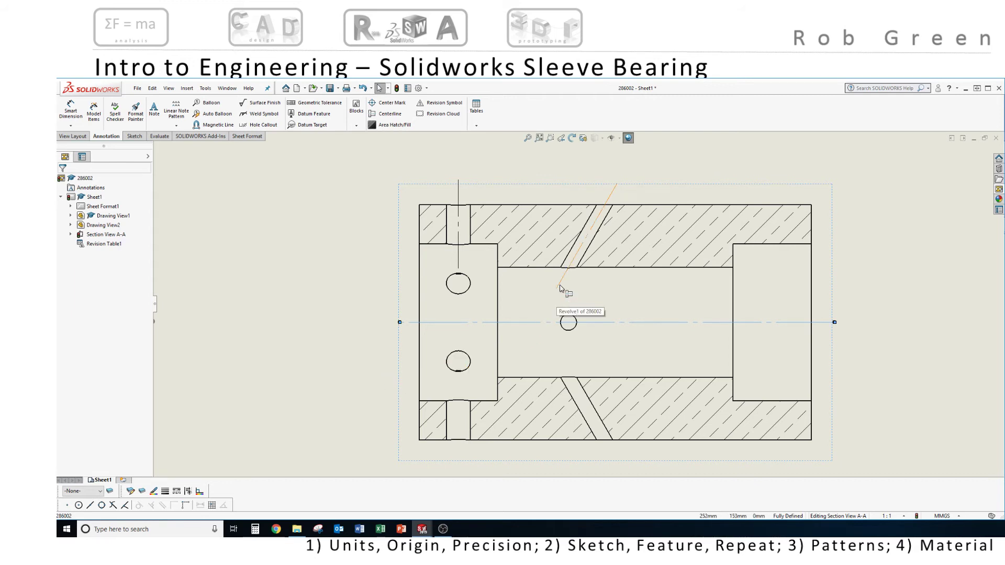
left_click_drag(556, 289, 533, 327)
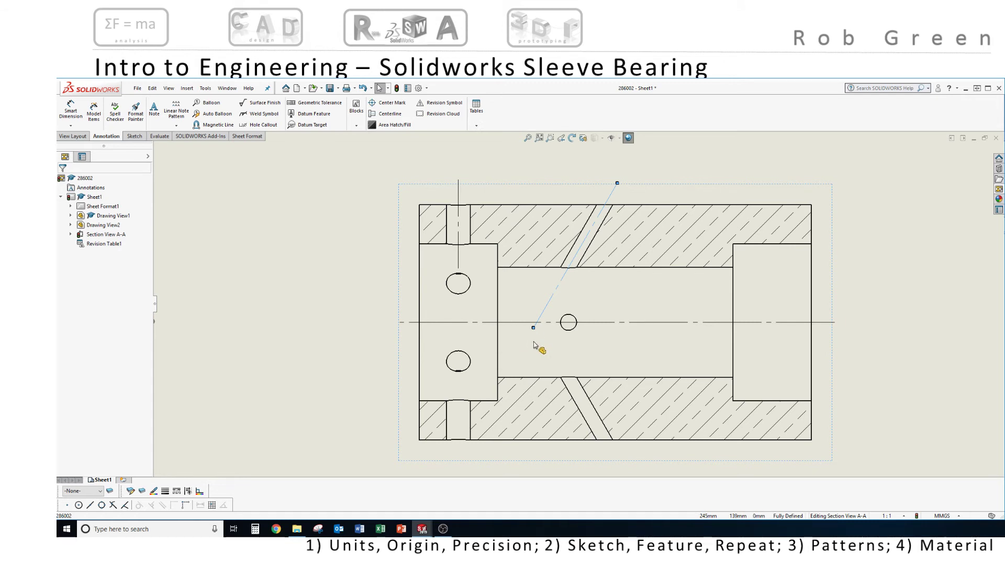
- Add a 10 dimension from Section A-A's left edge to the hole centerline
left_click(355, 309)
scroll(354, 311, "up", 4)
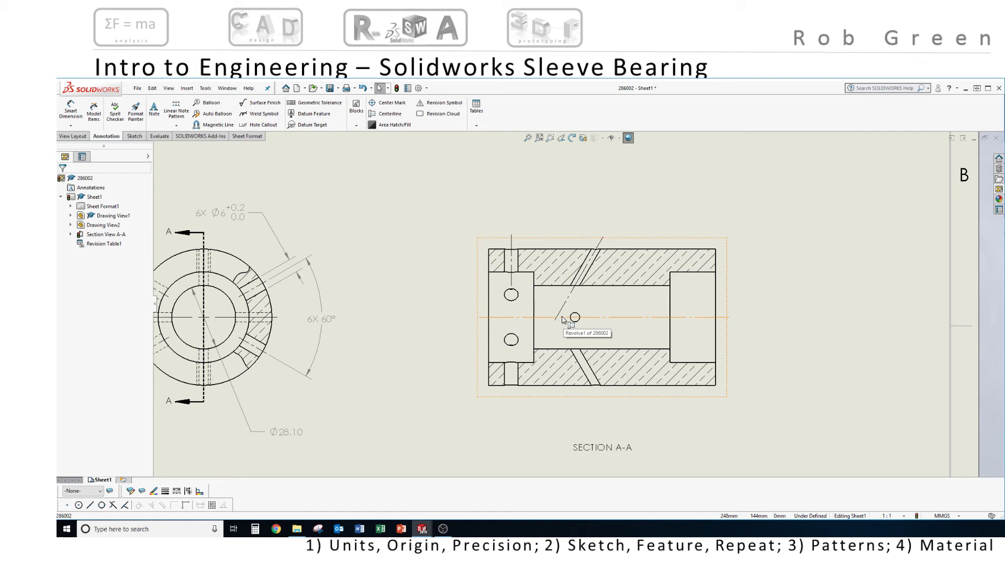
middle_click_drag(562, 320, 608, 338)
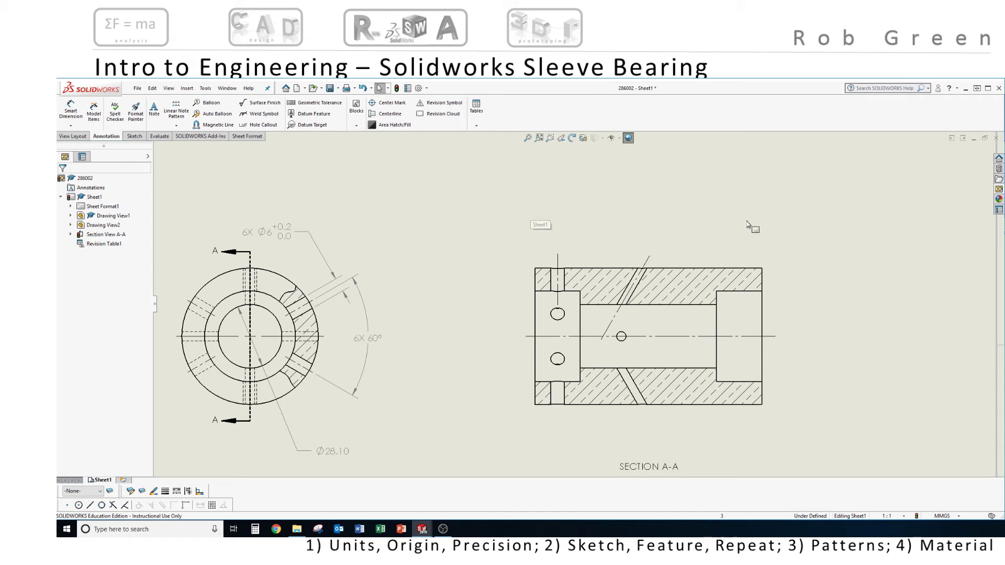
left_click(72, 111)
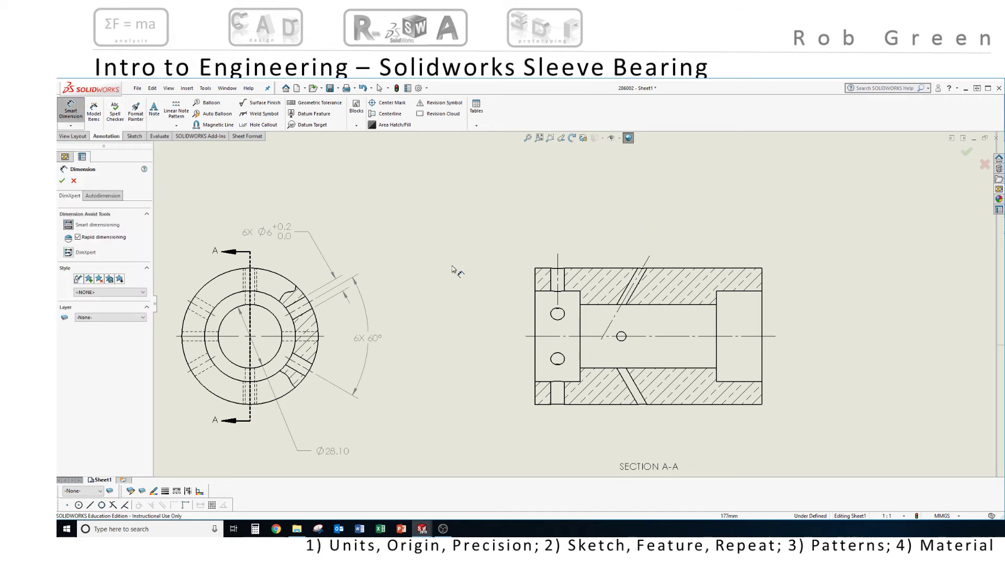
left_click(535, 282)
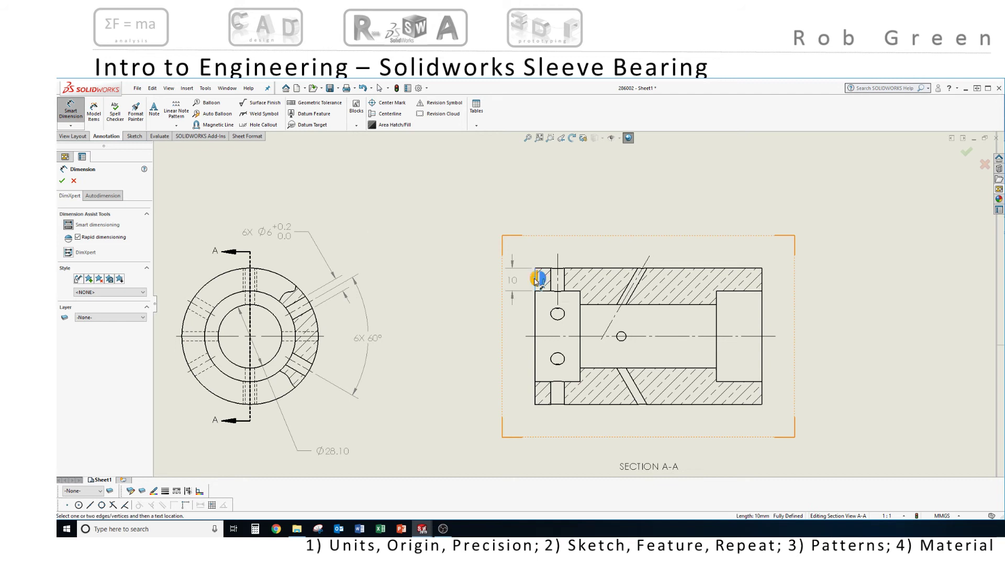
left_click(556, 260)
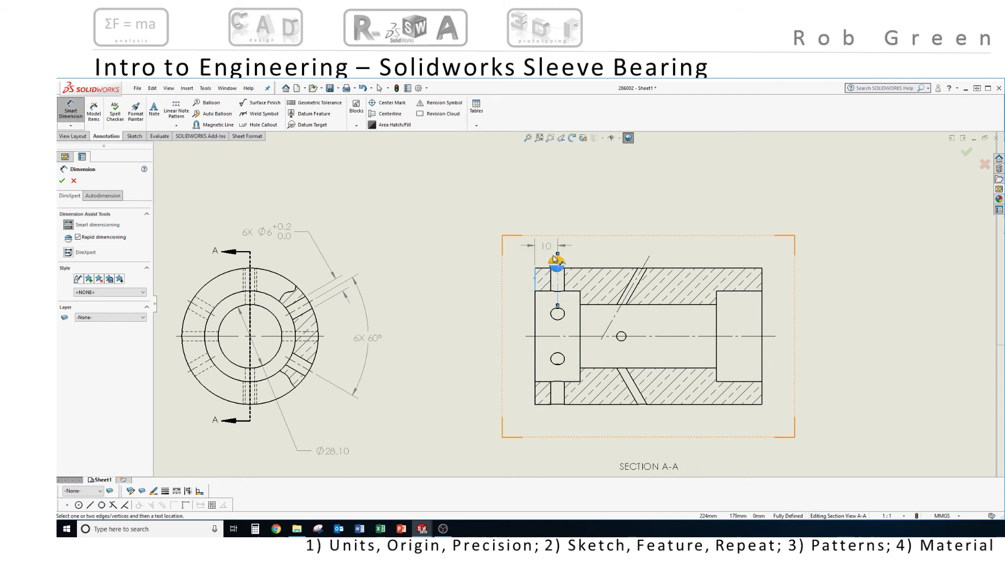
left_click(499, 242)
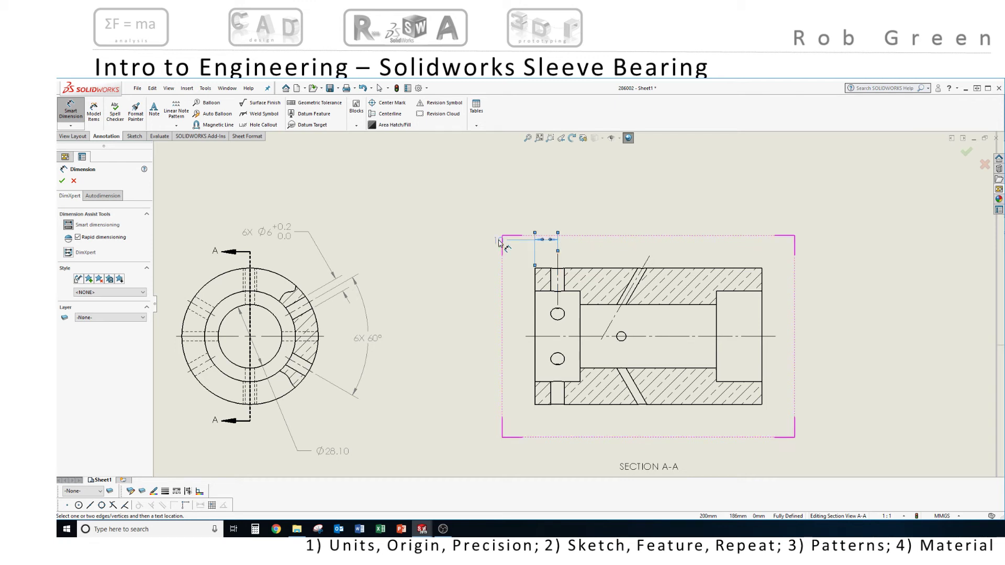
- Add the 20, 80 and overall 100 horizontal dimensions above Section A-A
left_click(536, 278)
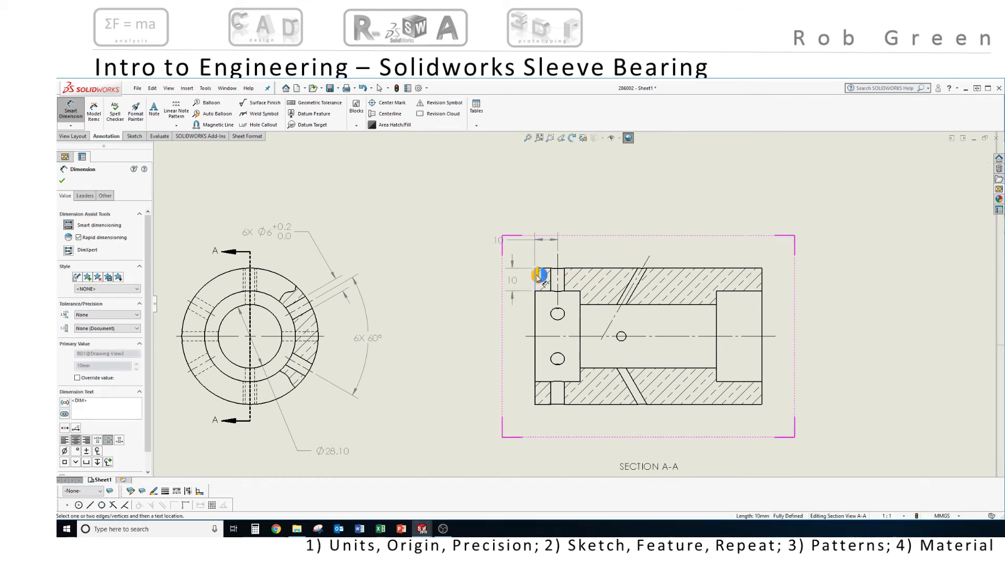
left_click(573, 268)
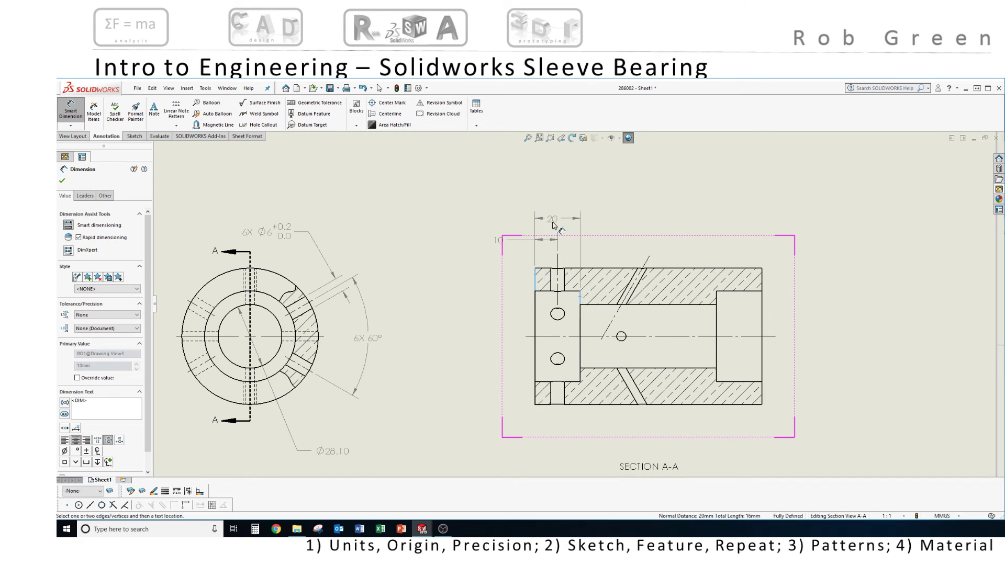
left_click(560, 224)
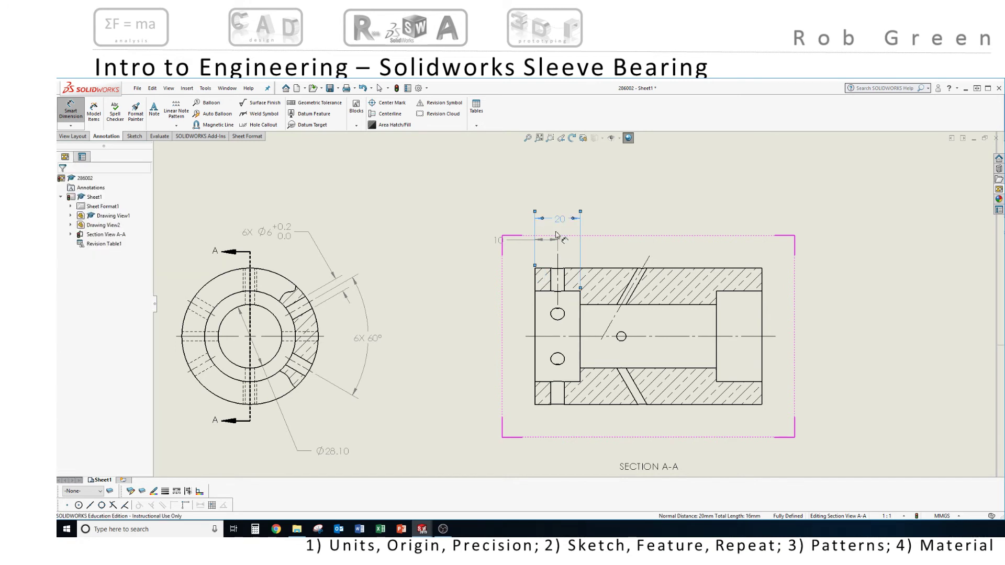
left_click(535, 280)
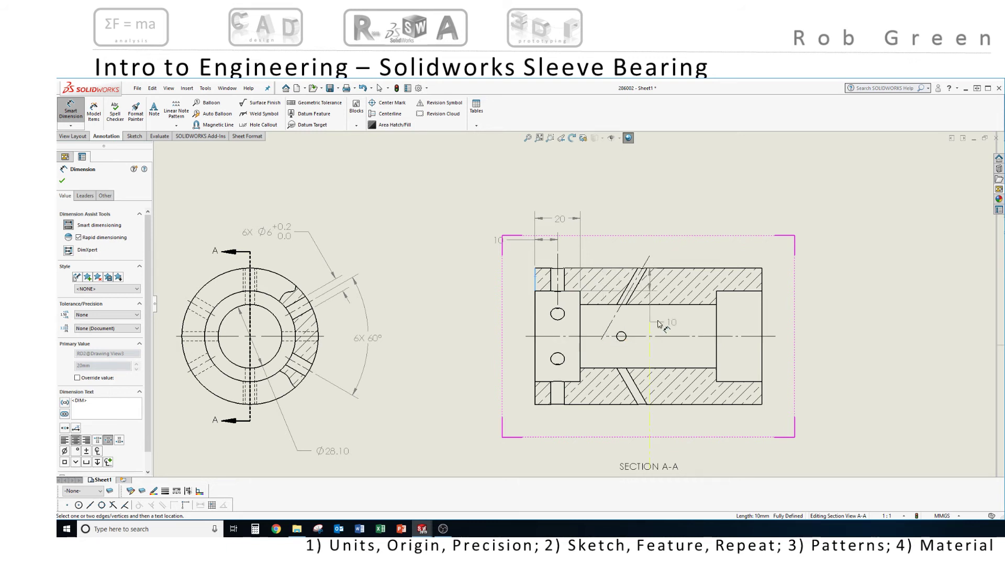
left_click(716, 297)
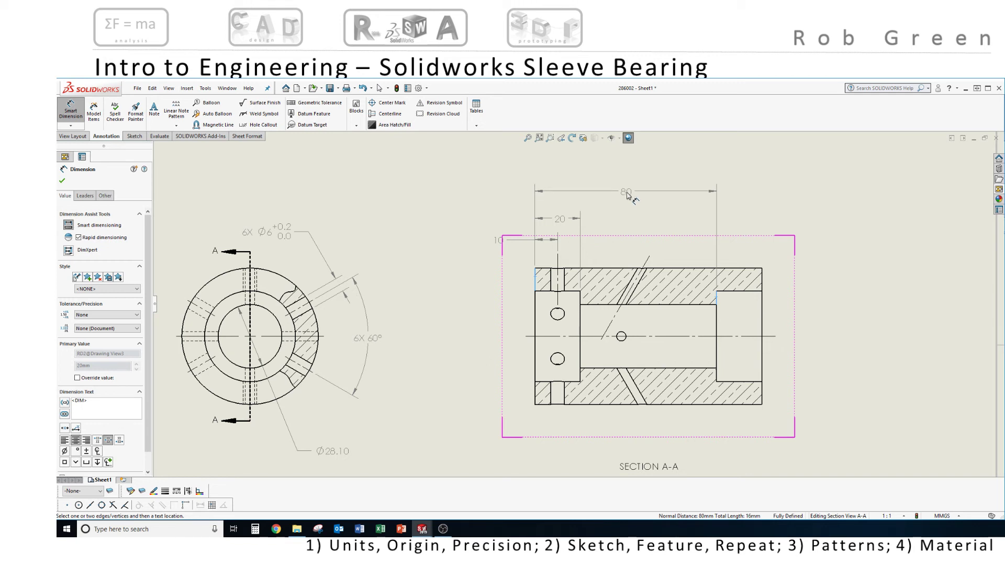
left_click(627, 193)
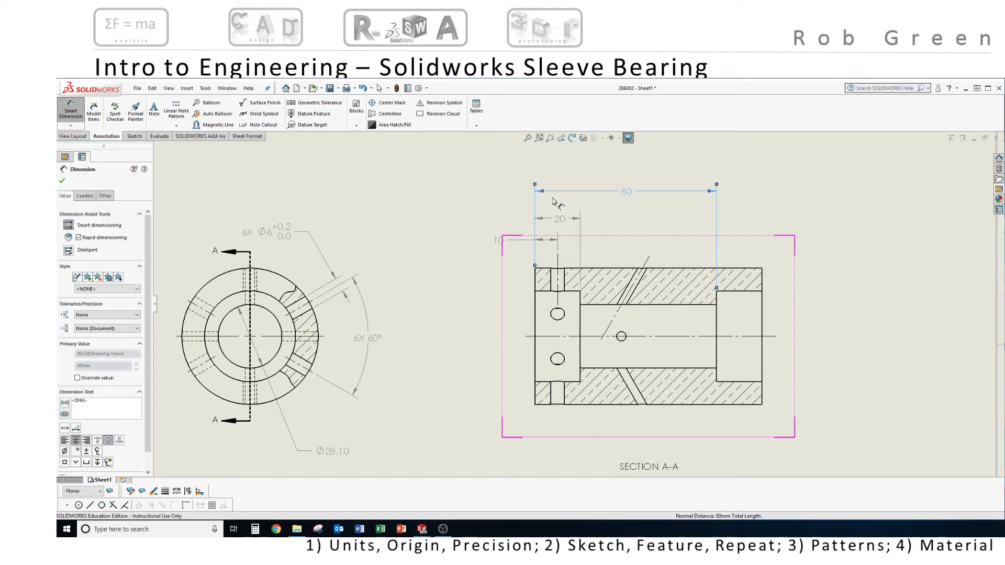
left_click(535, 278)
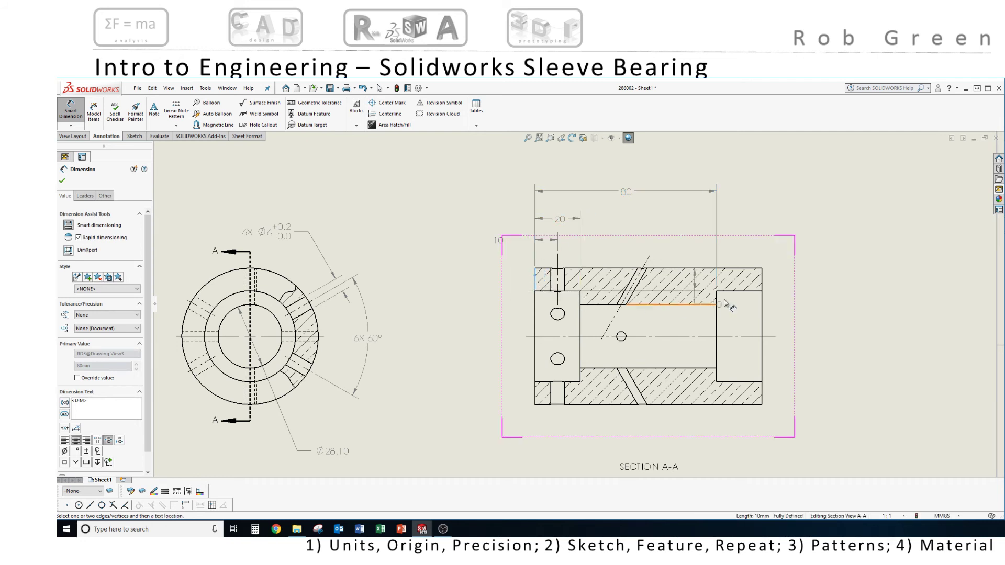
left_click(761, 285)
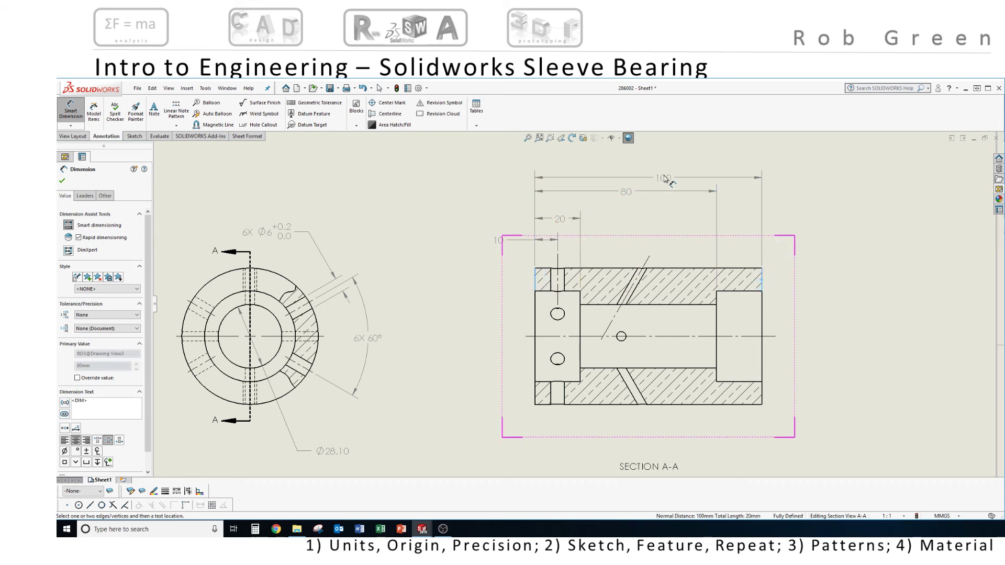
left_click(663, 179)
key("Escape")
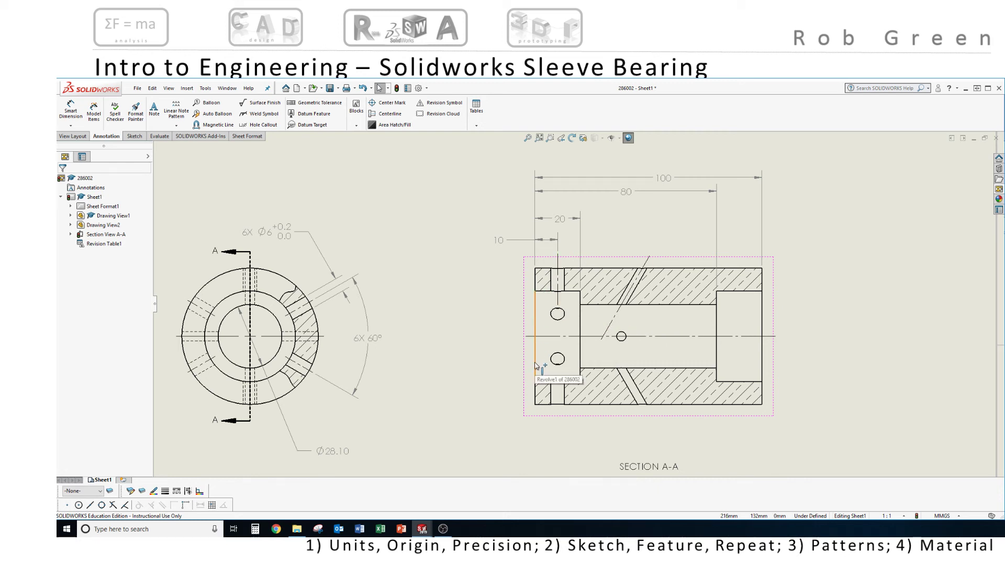
- Place vertical Ø40 bore and Ø60 outer diameter dimensions to the left of Section A-A
left_click(71, 110)
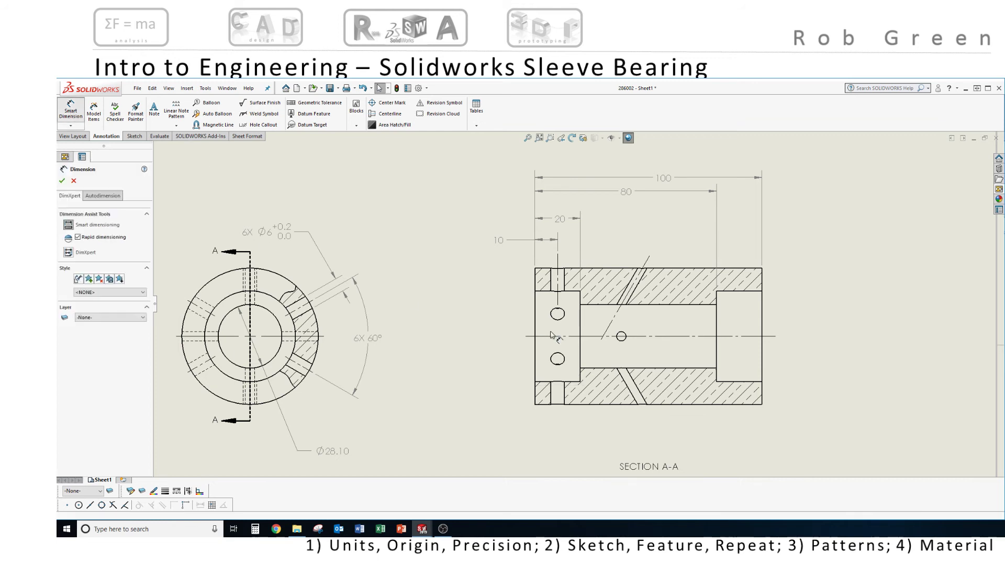
left_click(540, 292)
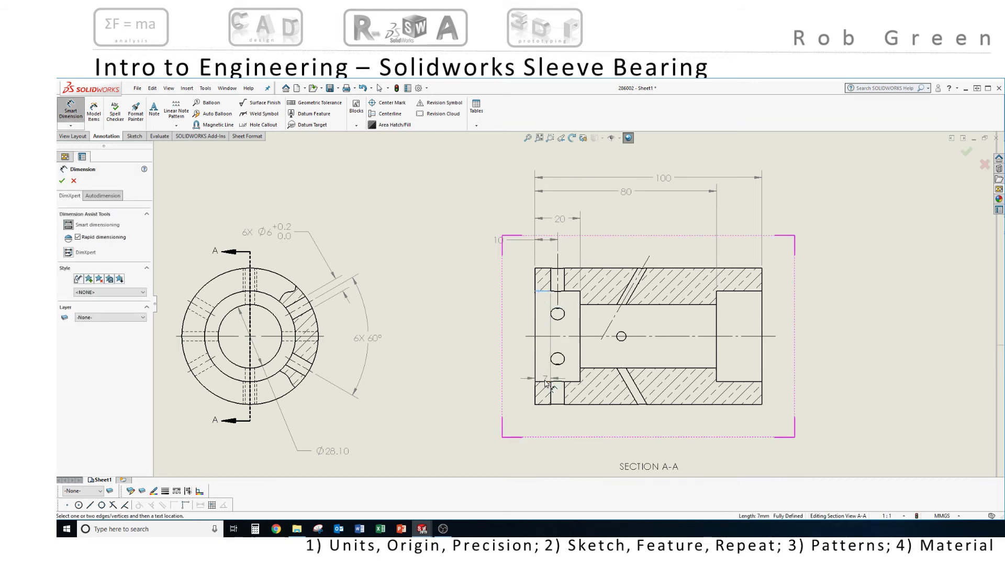
left_click(544, 382)
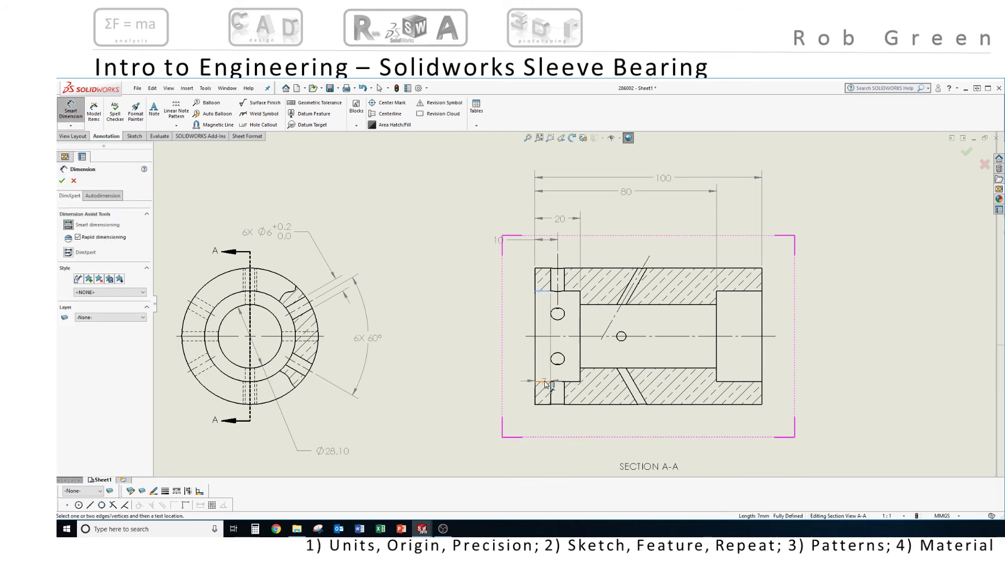
left_click(493, 338)
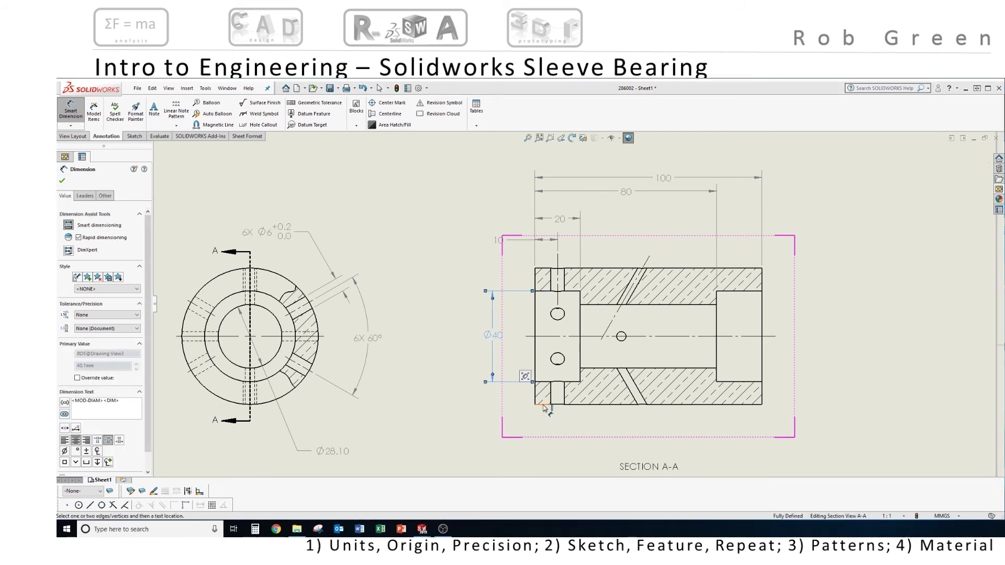
left_click(544, 405)
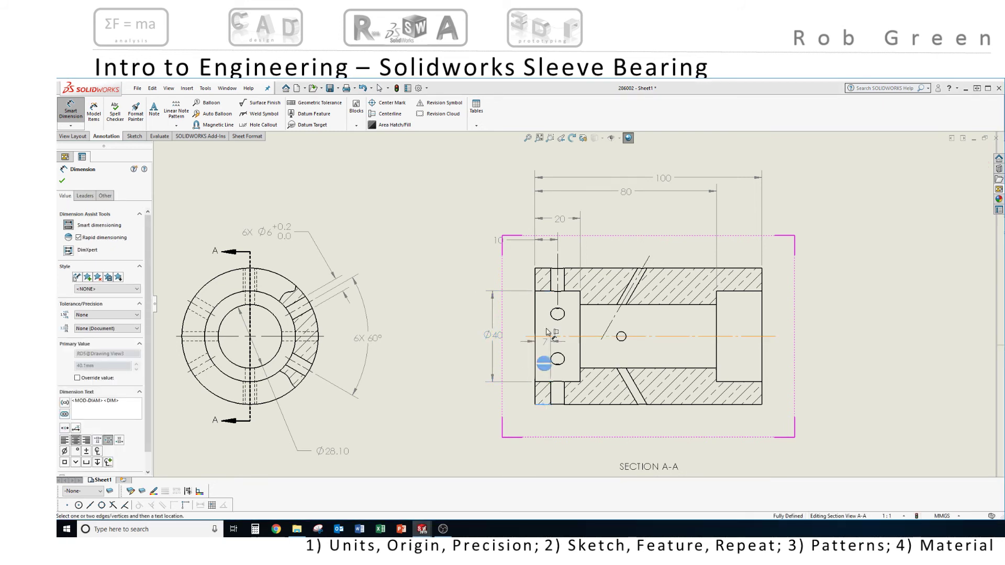
left_click(545, 271)
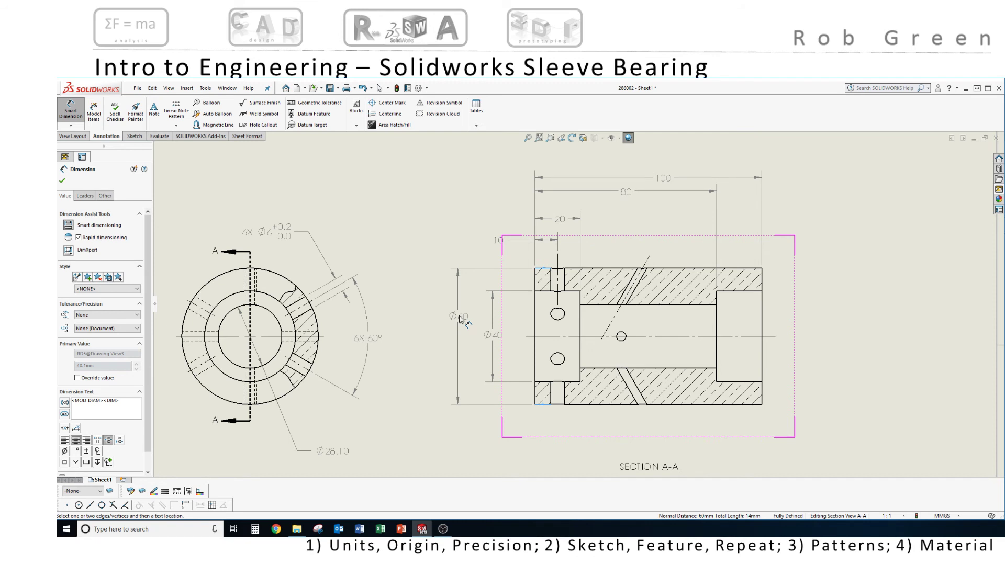
left_click(460, 319)
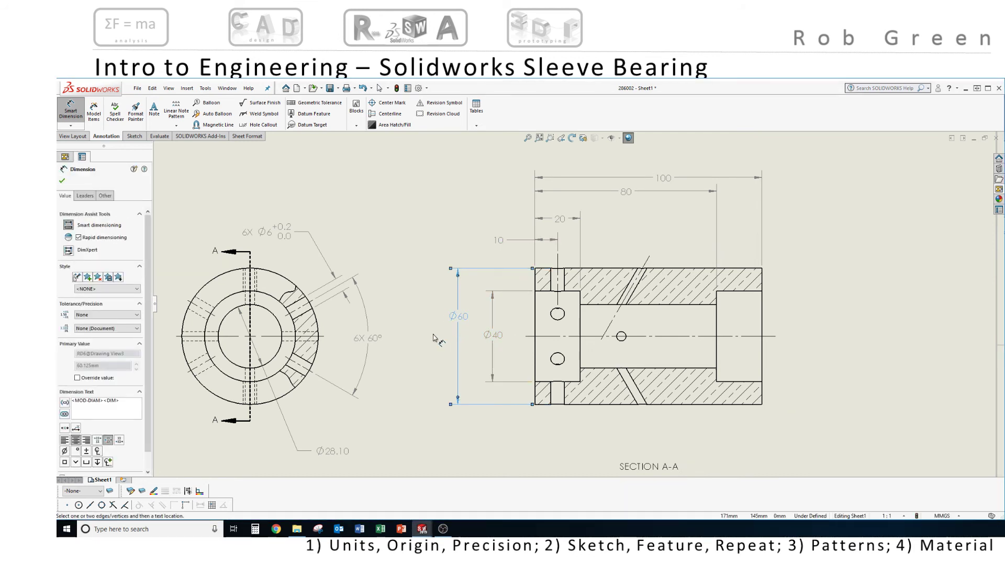
scroll(434, 339, "down", 2)
- Make the Ø40 dimension a one-decimal Limit tolerance, entering 0.1 for both upper and lower values
key("Escape")
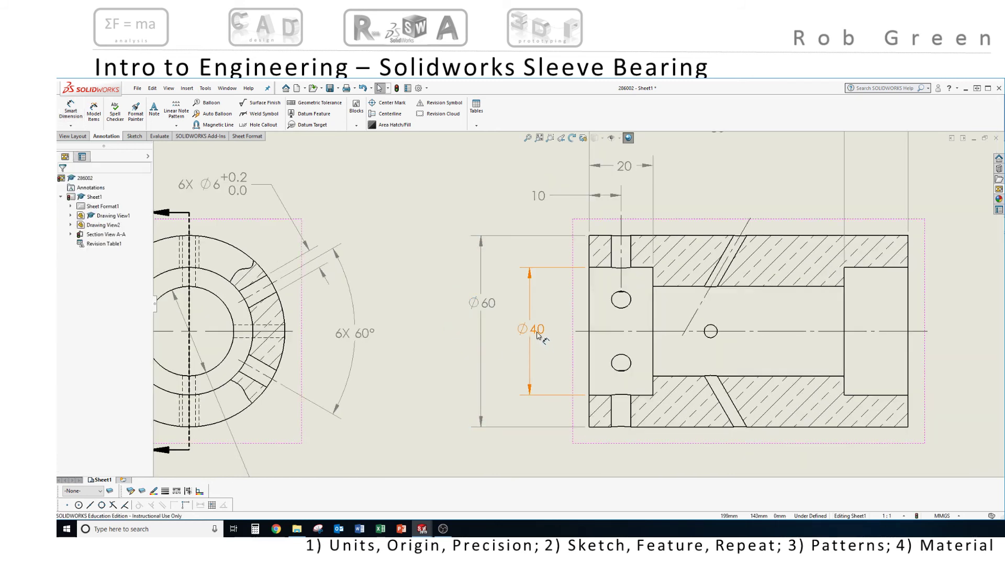
left_click(539, 335)
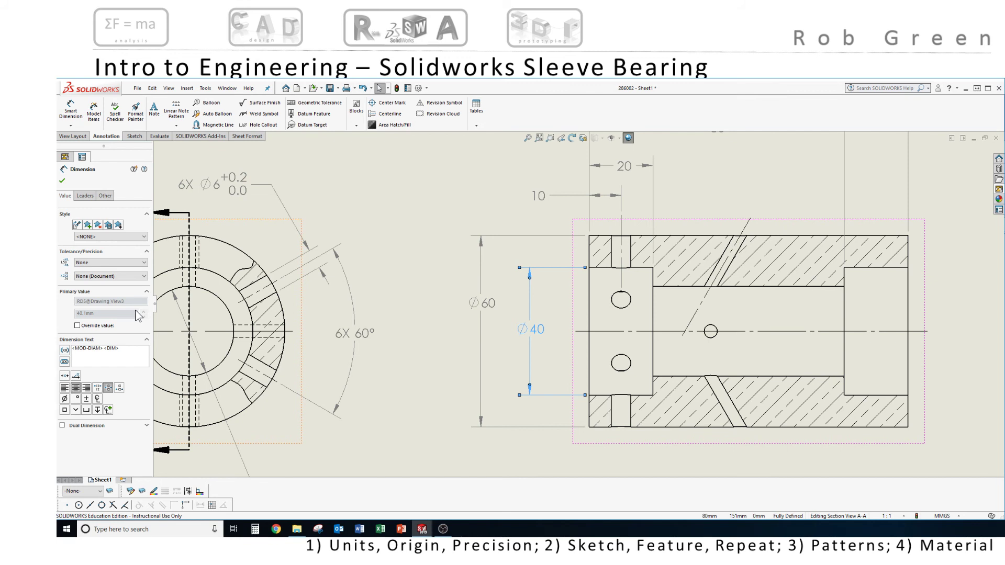
left_click(120, 276)
left_click(87, 292)
left_click(98, 263)
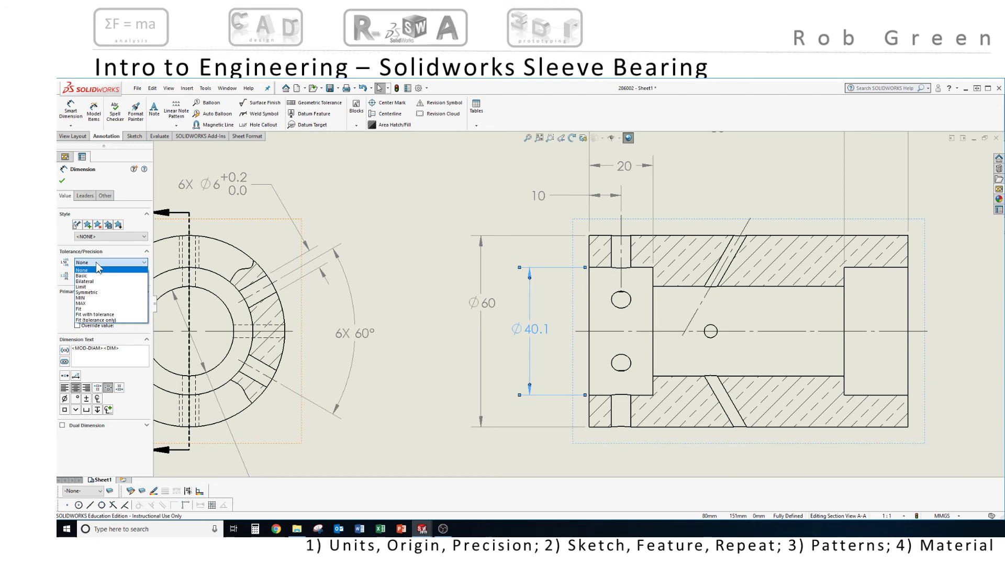
left_click(85, 287)
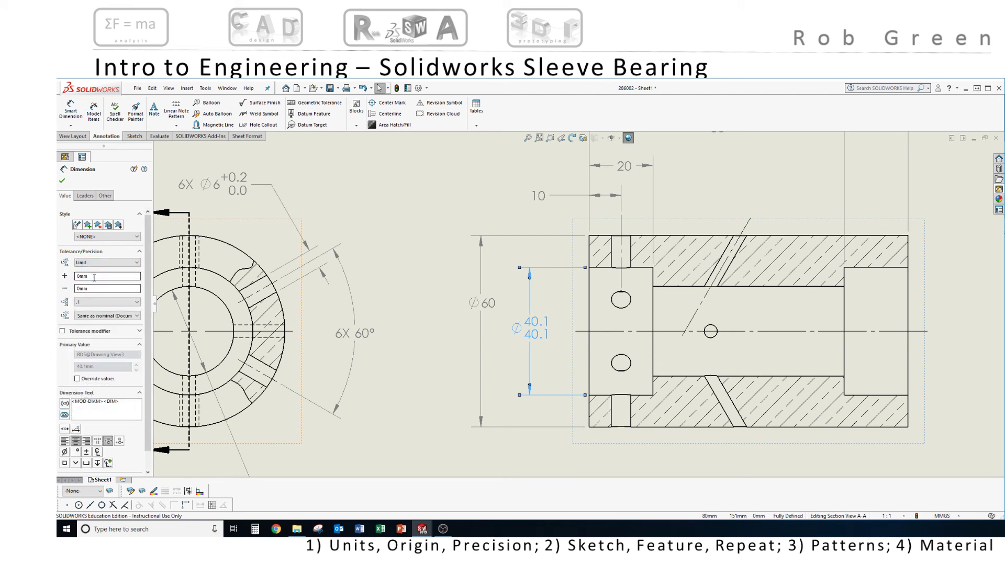
double_click(94, 277)
type(".1")
left_click(95, 289)
double_click(98, 289)
type(".1")
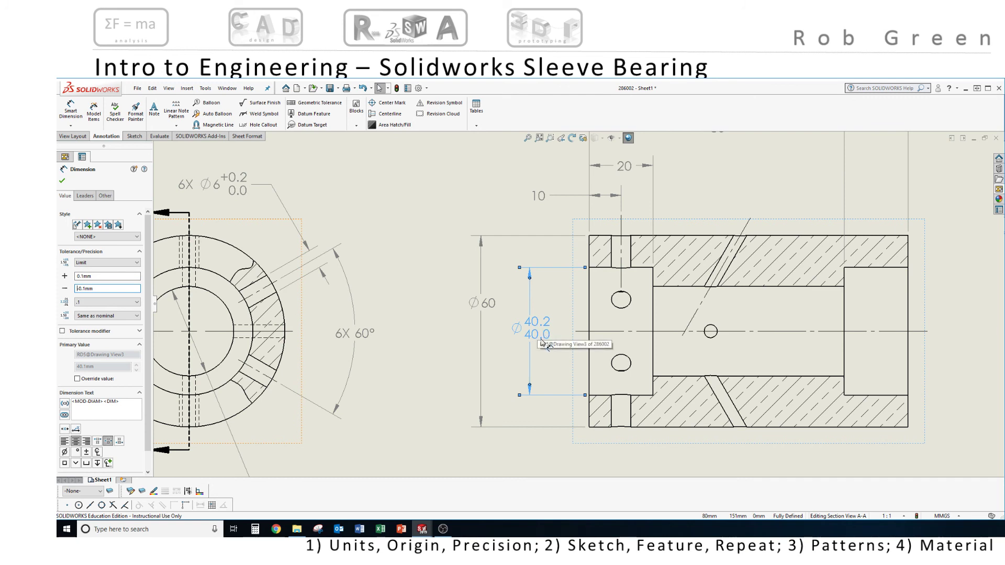
left_click(62, 180)
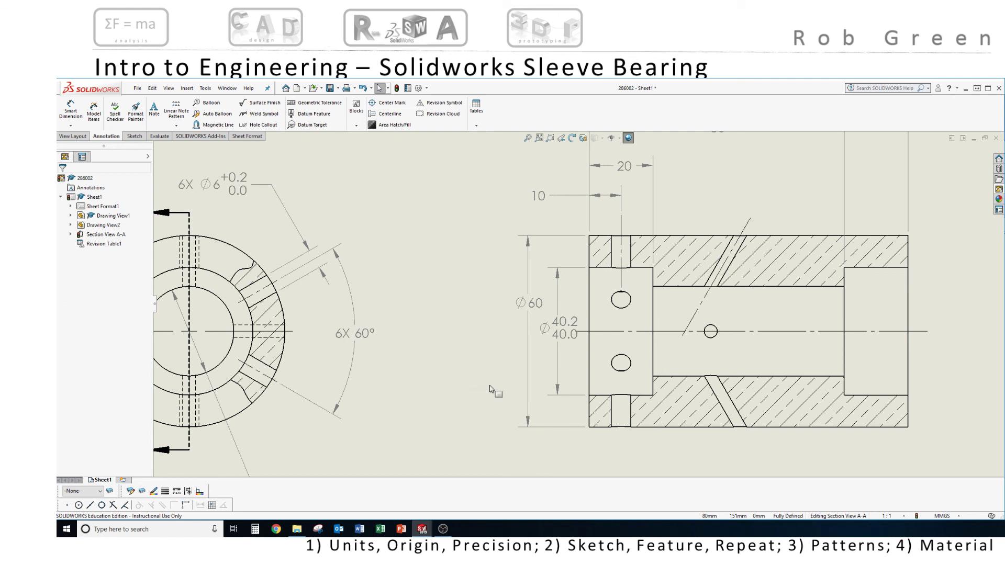
- Switch the Ø60 dimension to a Limit tolerance shown to two decimal places (.12)
left_click(526, 366)
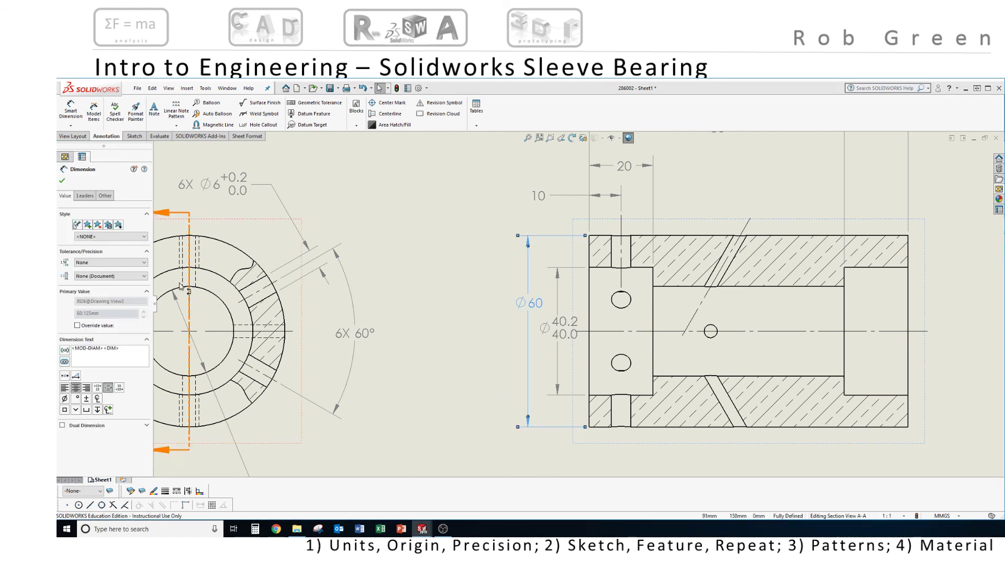
left_click(115, 264)
left_click(91, 288)
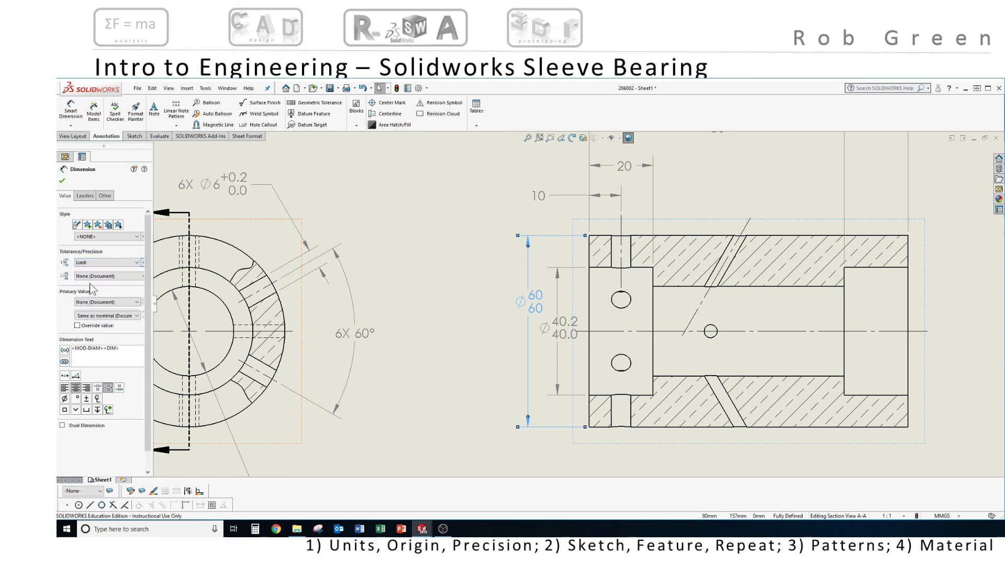
left_click(97, 302)
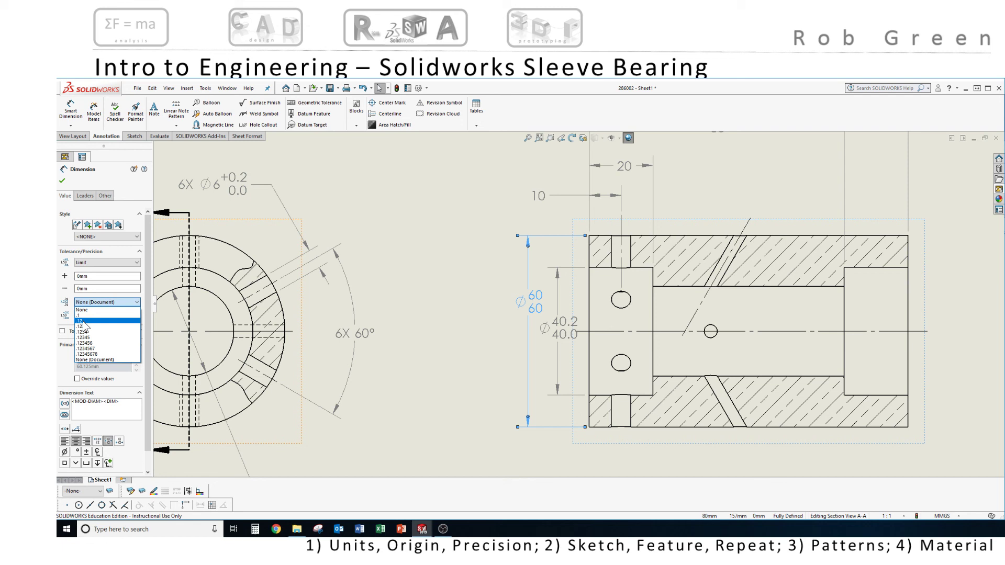
left_click(84, 322)
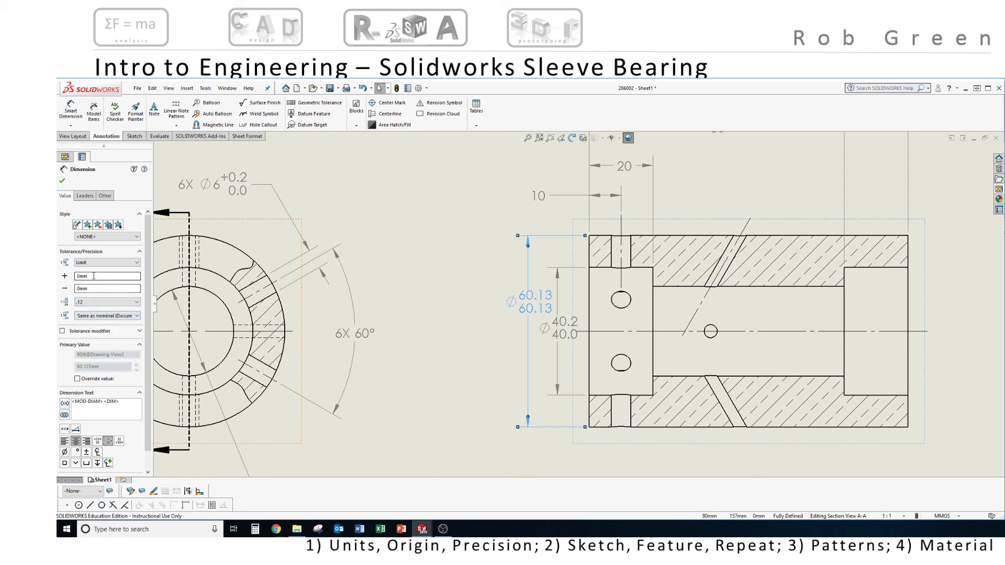
- Enter 0.125 upper and lower limits for Ø60 at .12 precision and accept, giving 60.25/60.00
left_click(77, 276)
key("BackSpace")
left_click(77, 289)
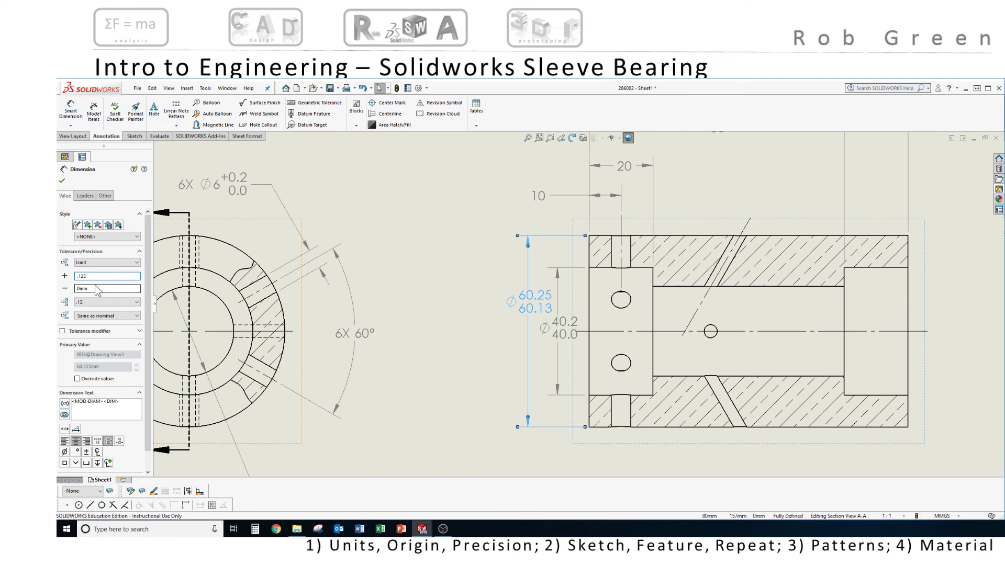
key("BackSpace")
type(".125")
key("Return")
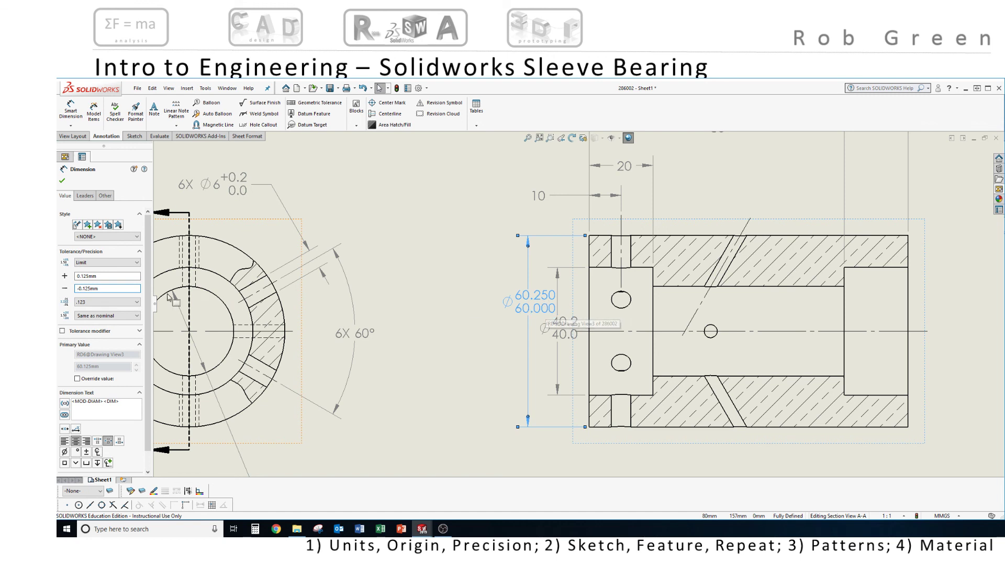
left_click(133, 303)
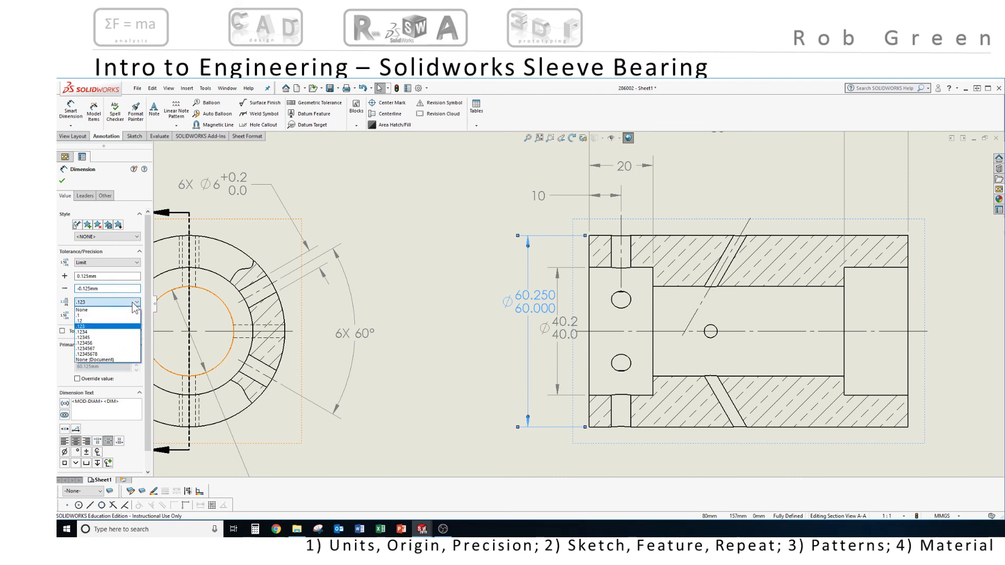
left_click(83, 321)
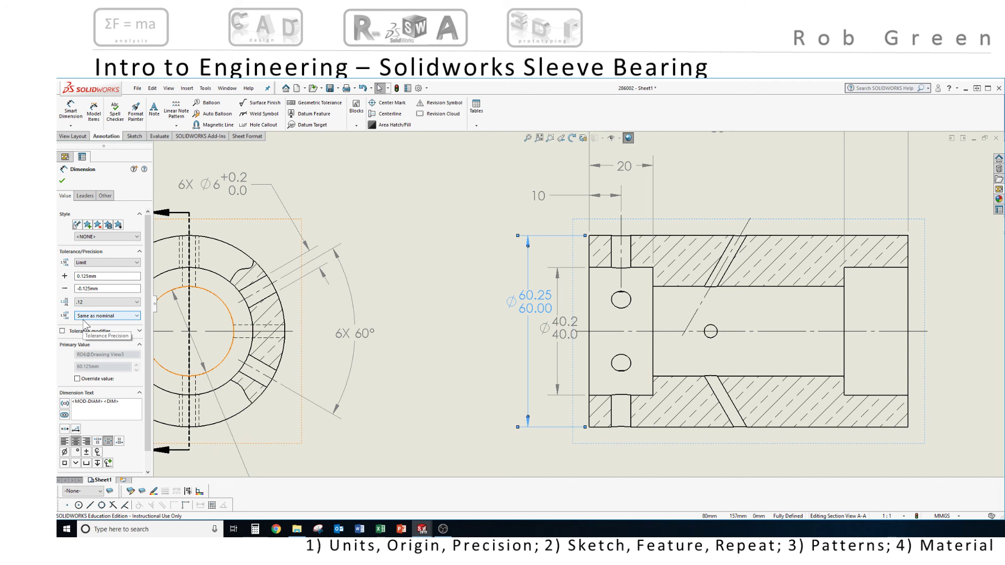
left_click(61, 181)
key("f")
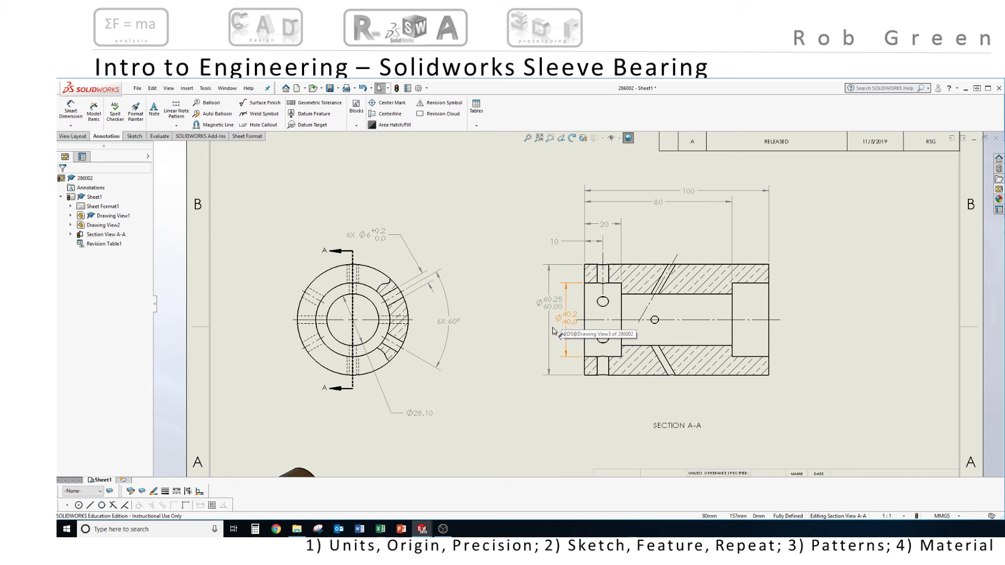
- Drag the Ø60.25/60.00 dimension left, clear of Ø40, then zoom out to the full sheet
left_click_drag(549, 309, 538, 328)
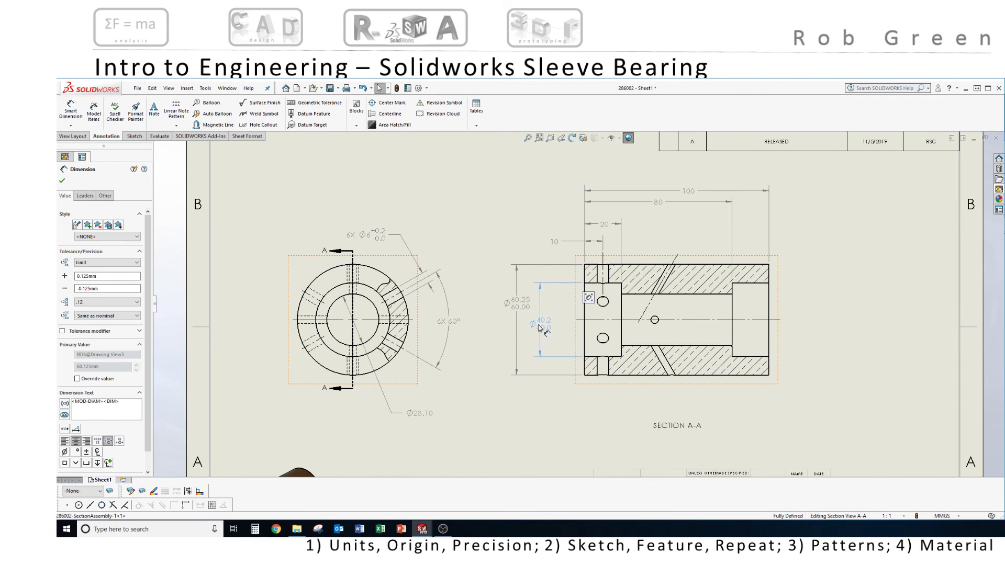
left_click(518, 408)
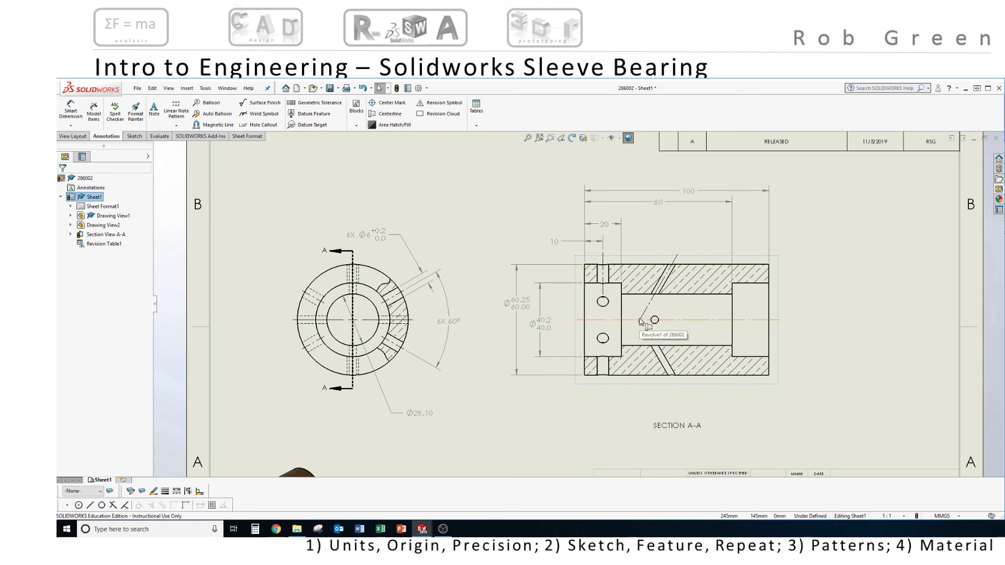
scroll(641, 322, "up", 5)
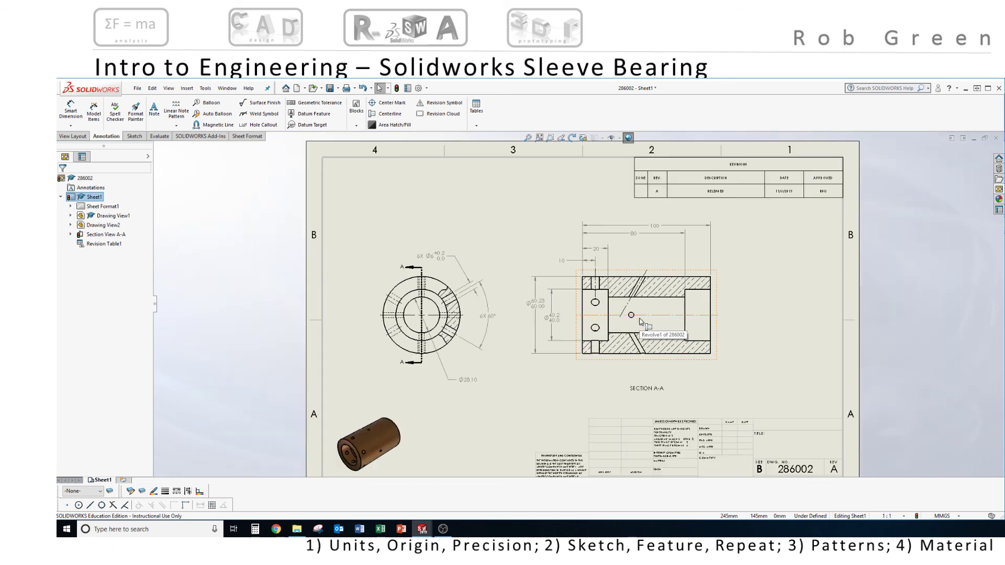